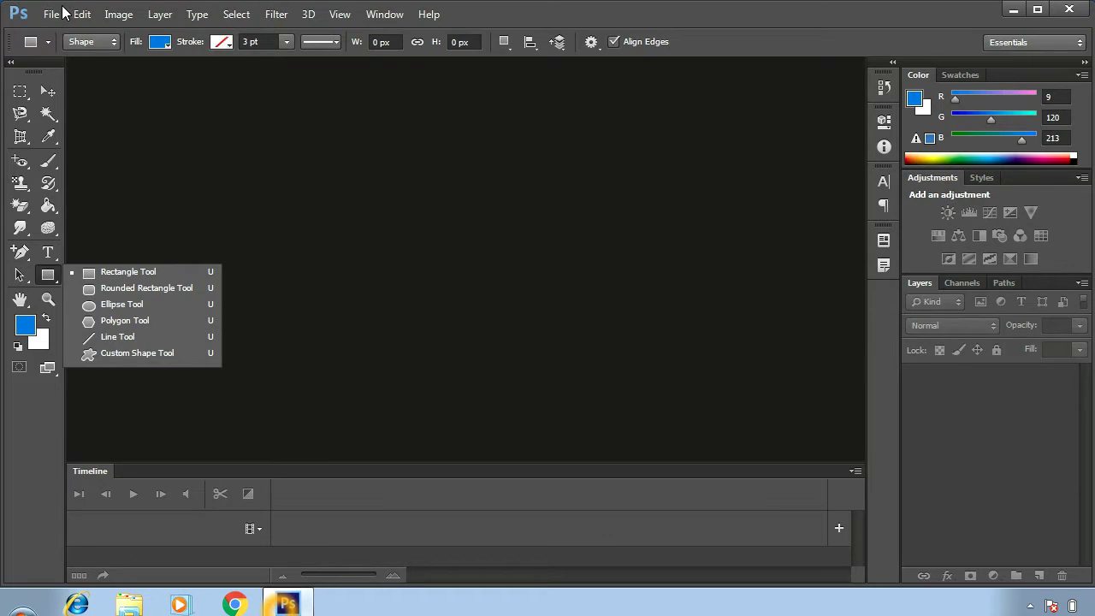
Create a new 1280 × 720 pixel document at 72 pixels/inch in RGB Color with a white background
click(52, 13)
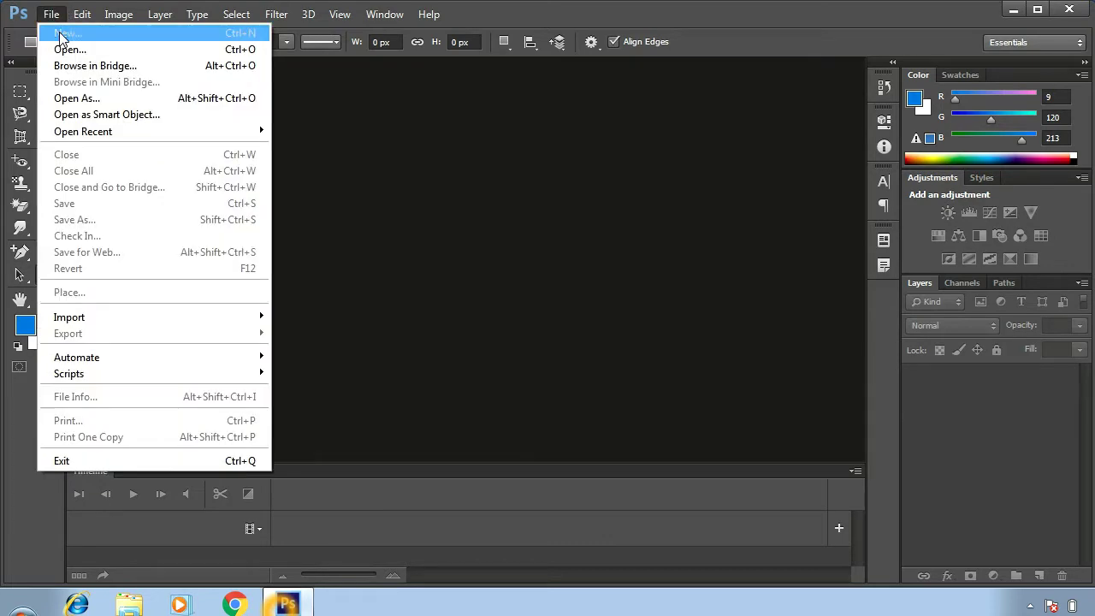
click(60, 34)
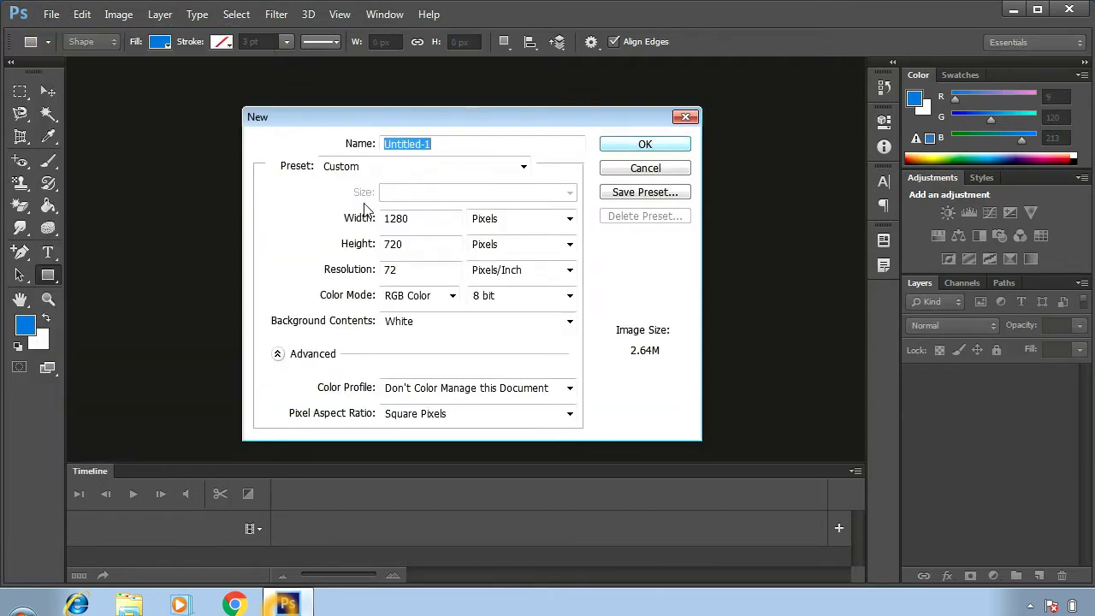
click(631, 147)
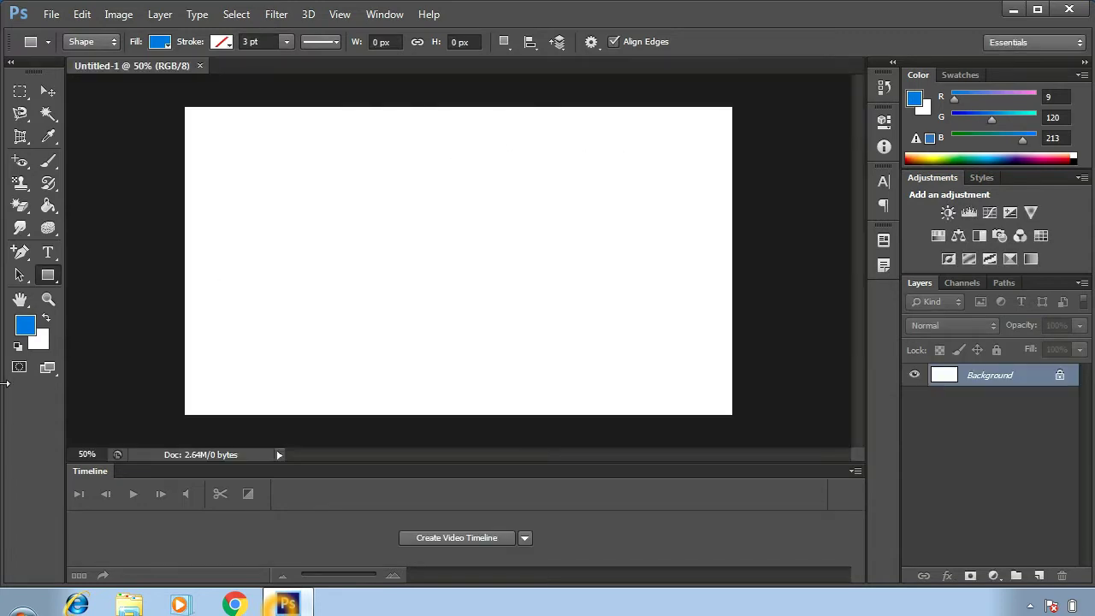
Draw a wide rectangle shape about 934 × 198 px across the upper middle of the canvas
right_click(48, 274)
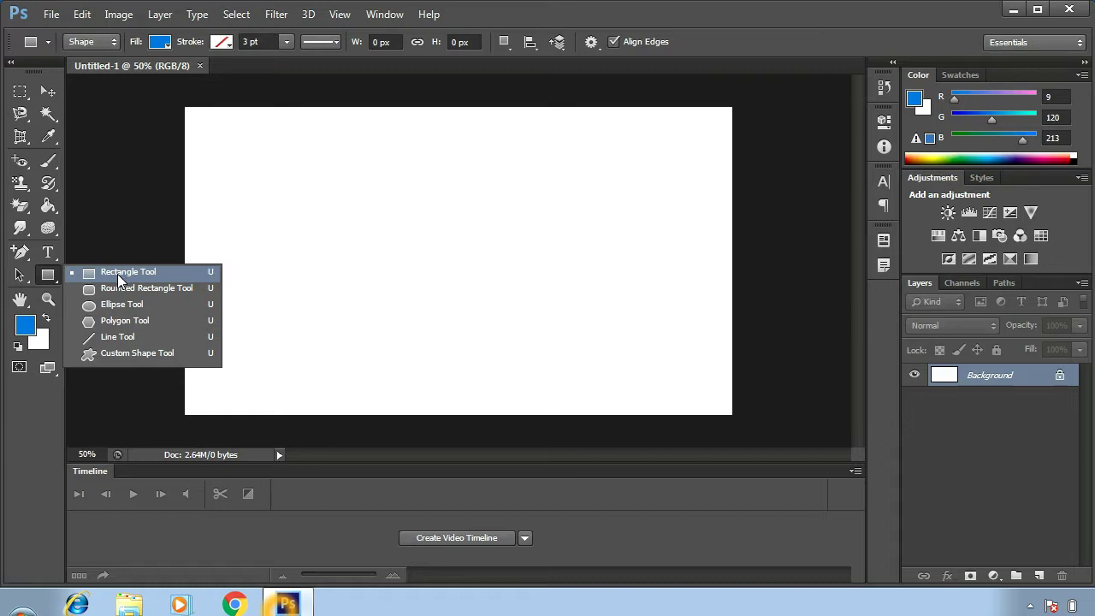
click(117, 274)
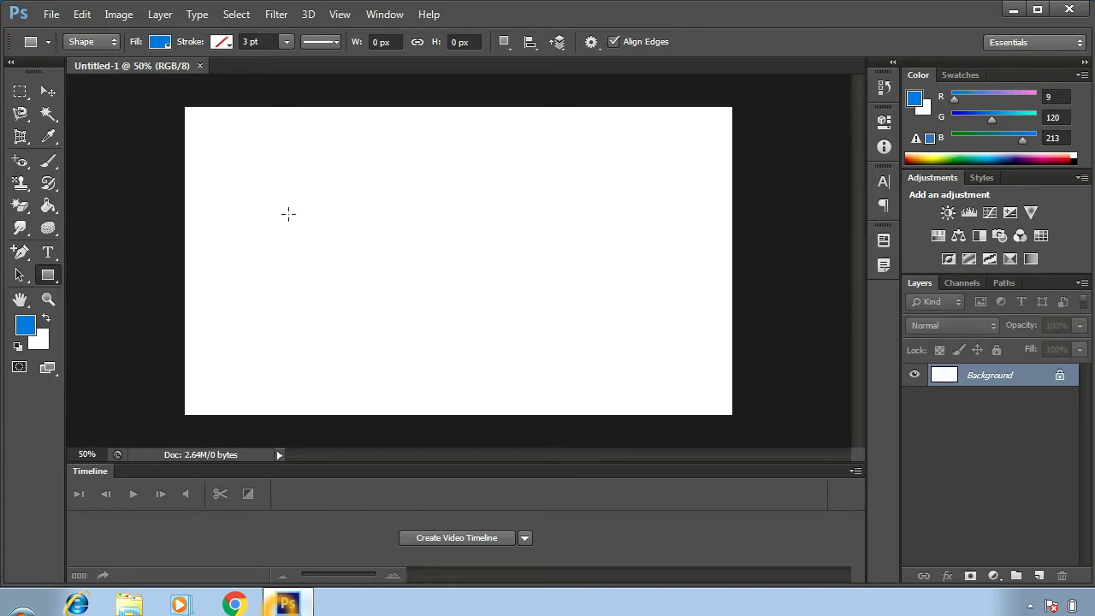
drag(250, 197, 650, 281)
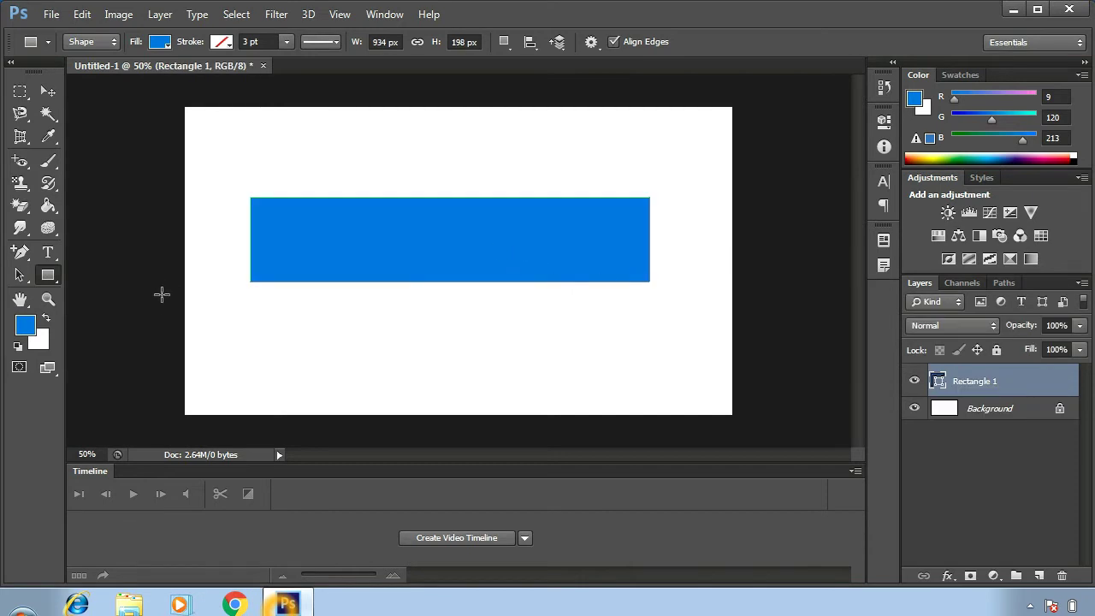
Set the foreground colour to purple #bb09d5 and fill the wide rectangle with it
click(27, 327)
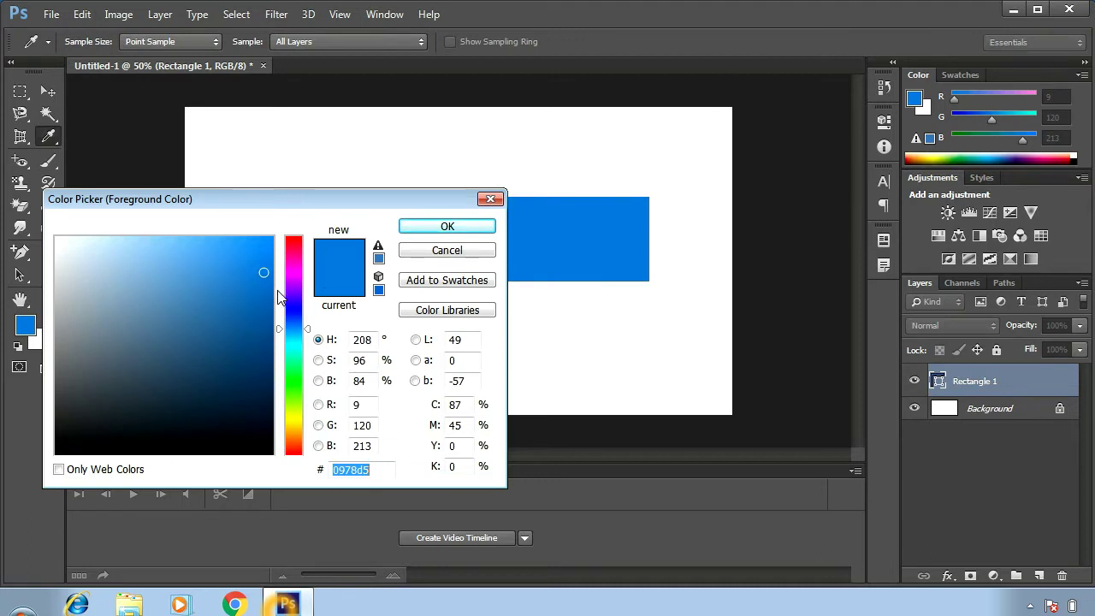
click(296, 277)
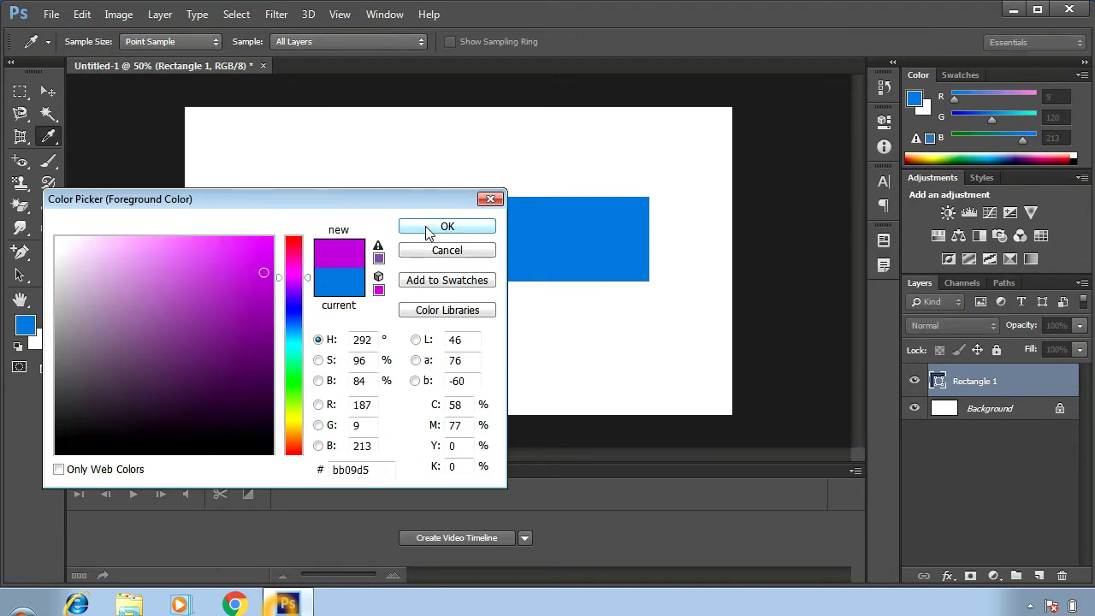
click(427, 227)
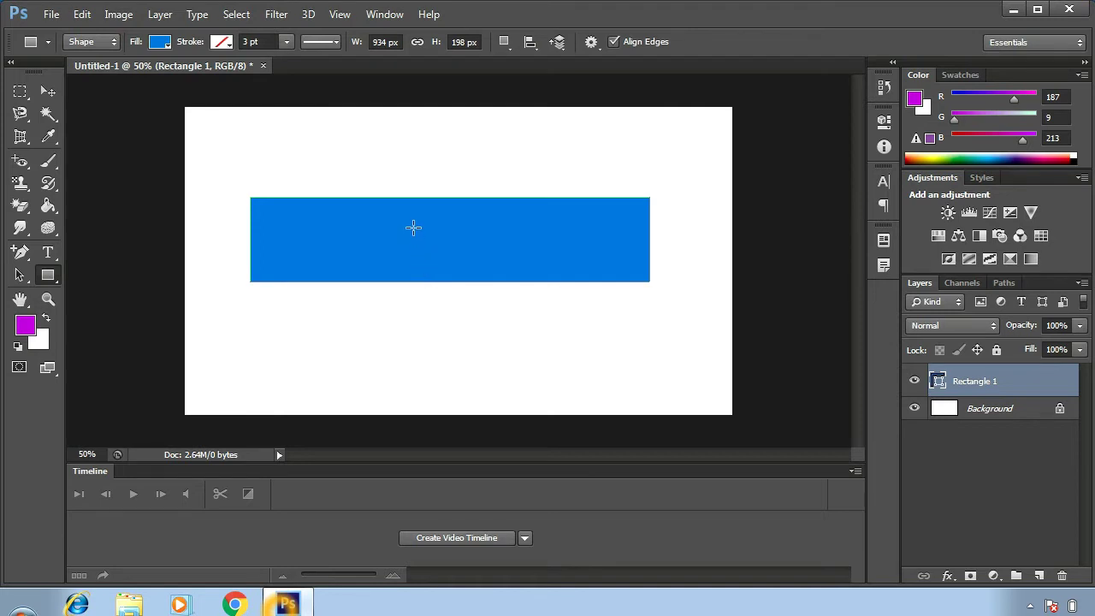
key(alt)
key(alt+BackSpace)
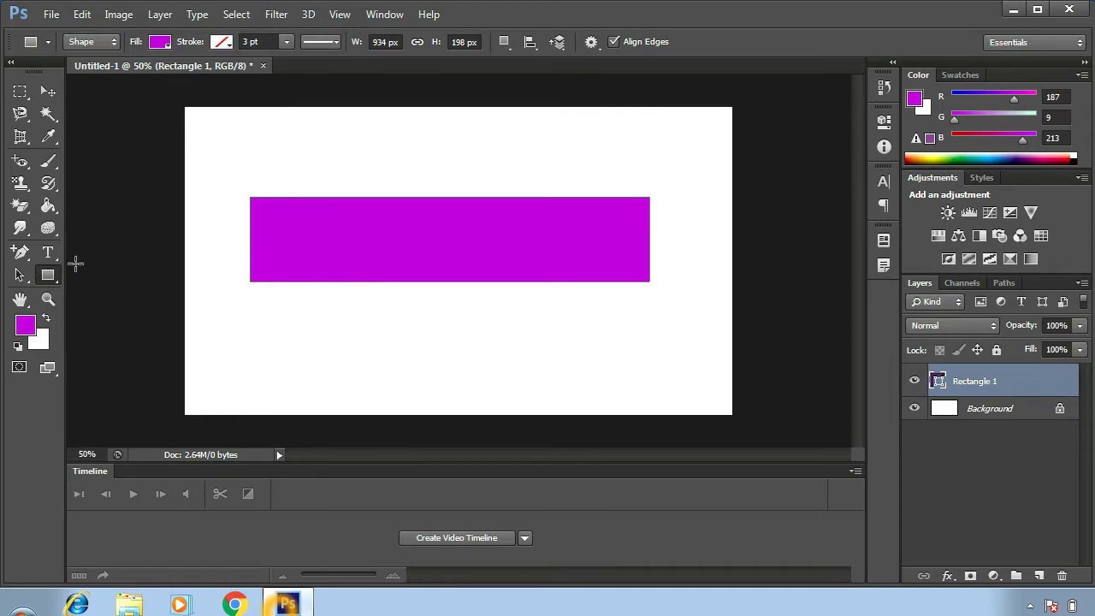
Draw a tall rectangle about 144 × 702 px along the canvas's left edge, adjoining the wide bar
click(50, 274)
click(78, 275)
drag(187, 110, 249, 409)
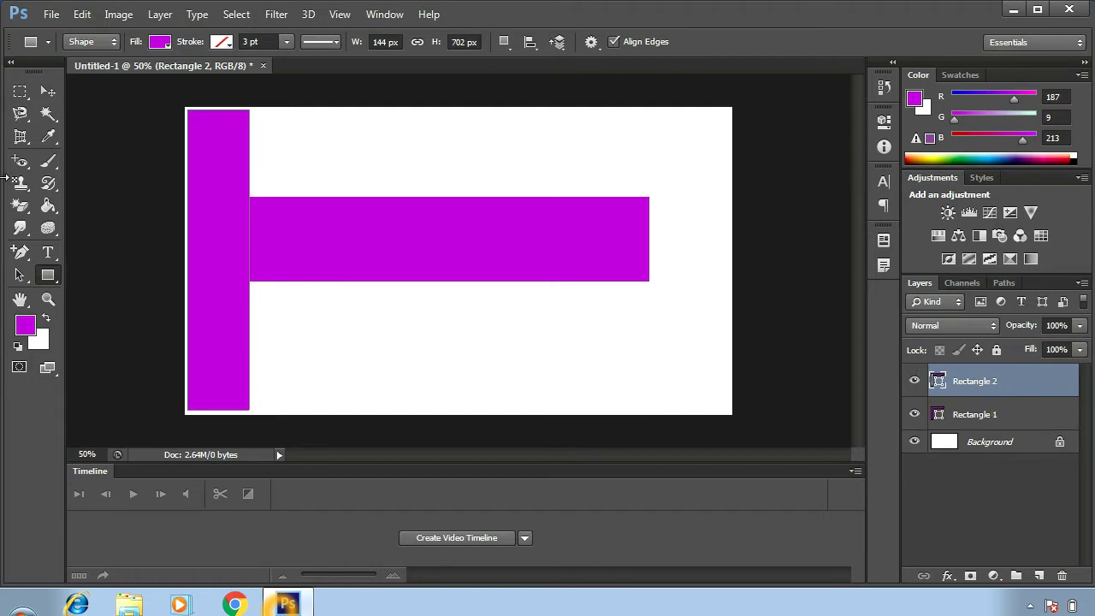
Set the foreground colour to green #8bd509 and fill the tall rectangle with it
click(29, 328)
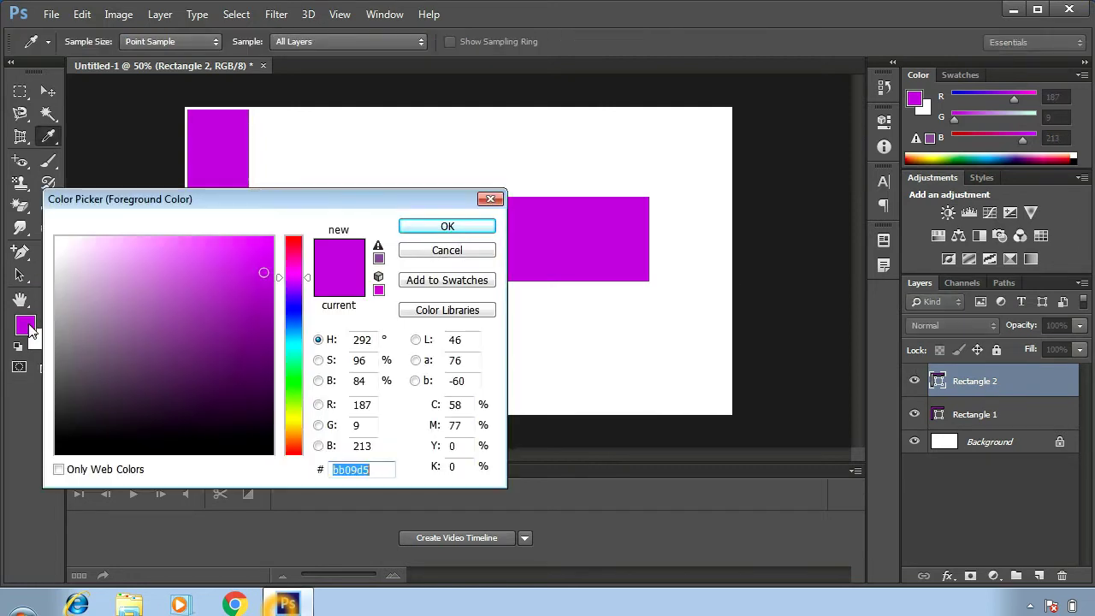
click(294, 406)
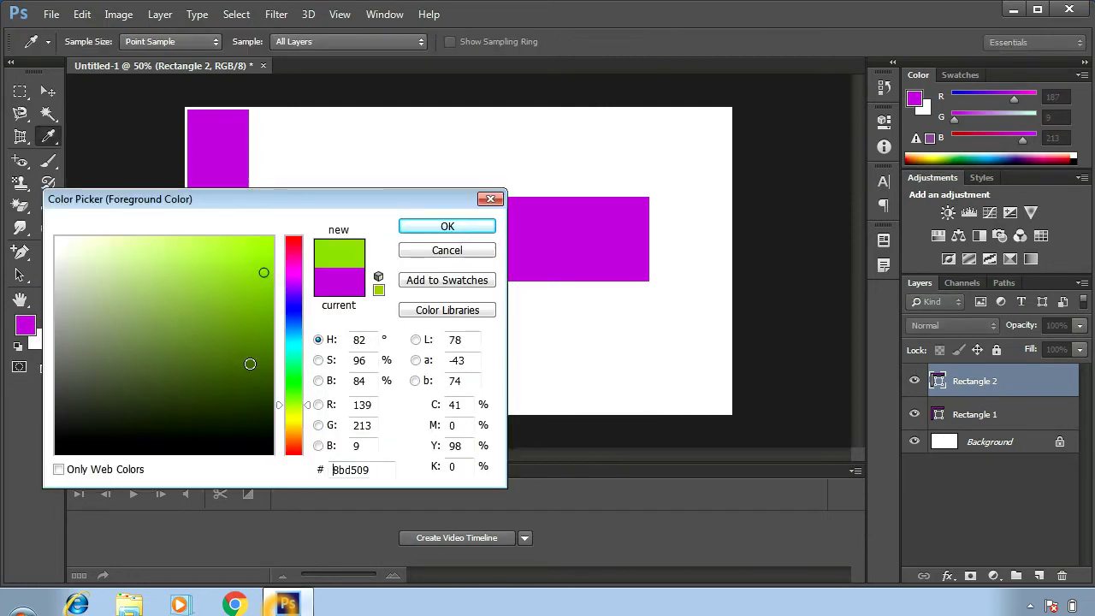
click(445, 228)
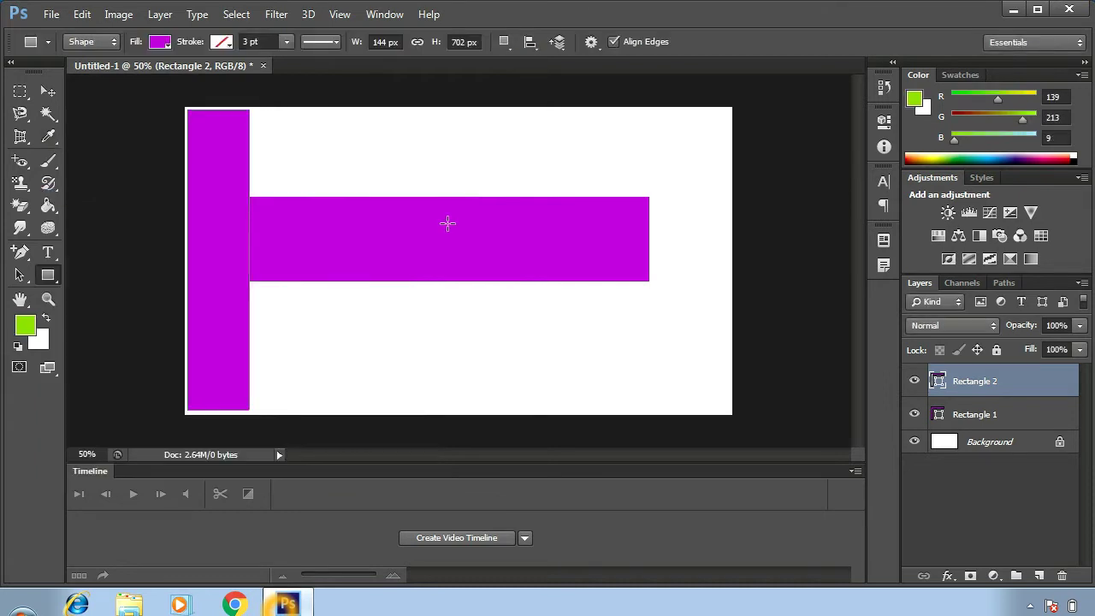
key(alt+BackSpace)
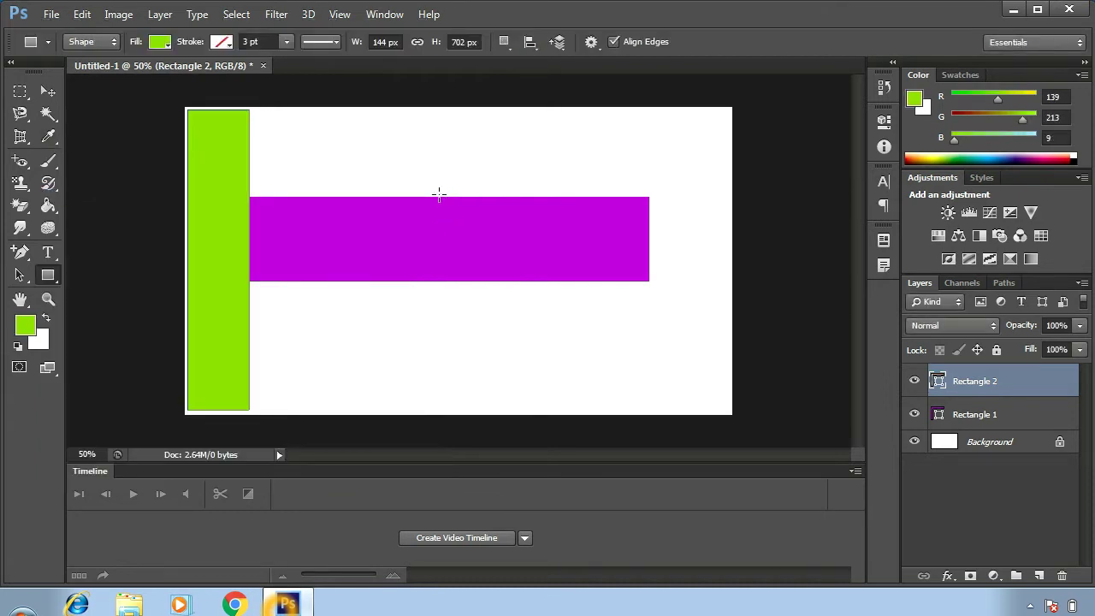
Draw two narrow green rectangles over the purple bar, about 110 × 204 px and 108 × 206 px
right_click(44, 273)
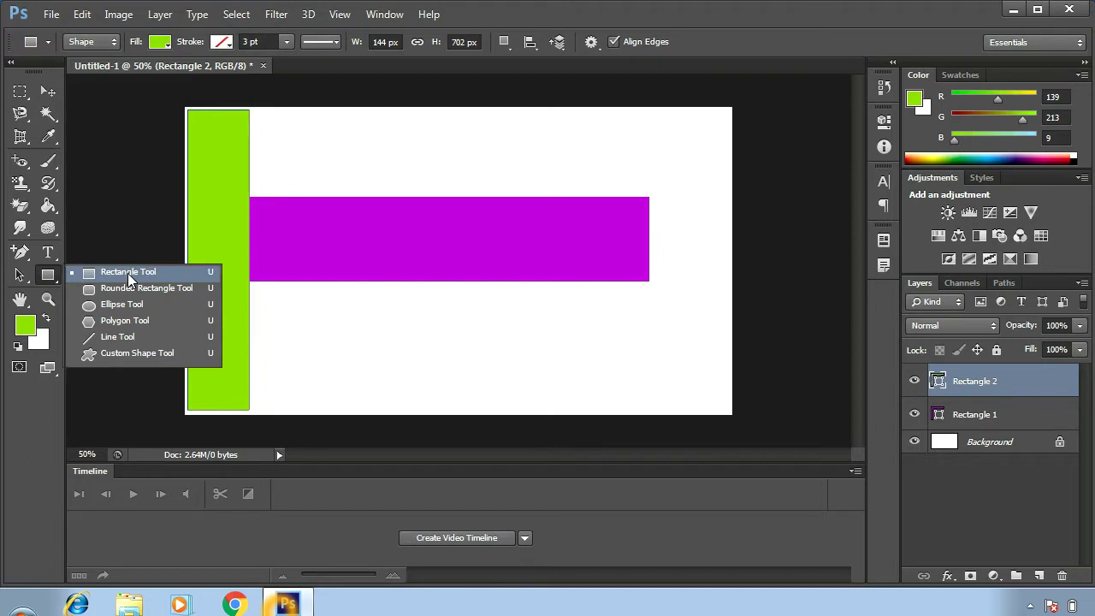
click(127, 273)
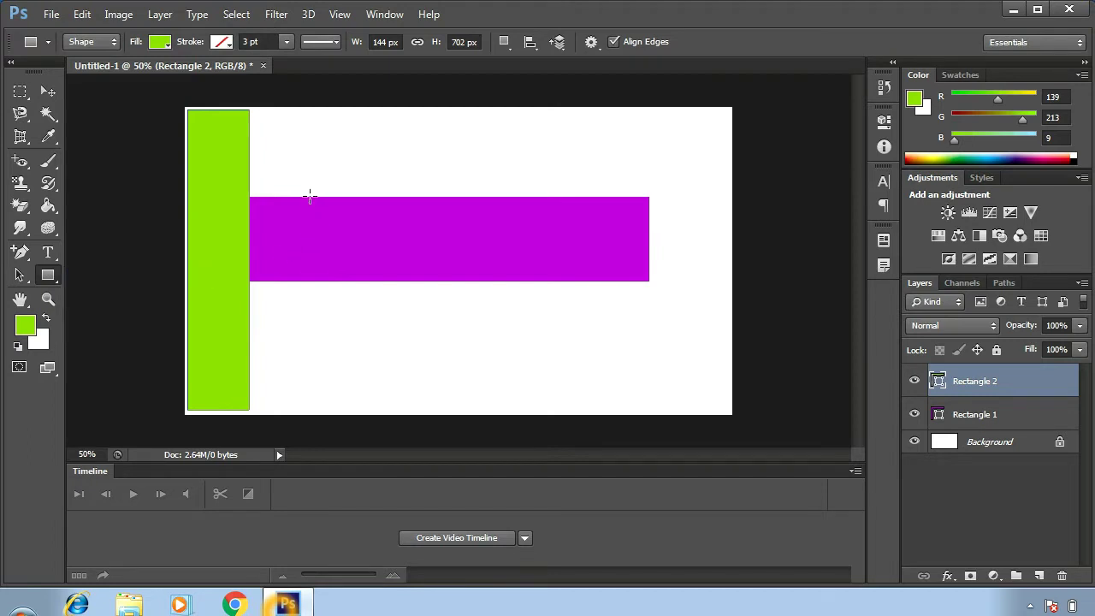
drag(310, 196, 356, 281)
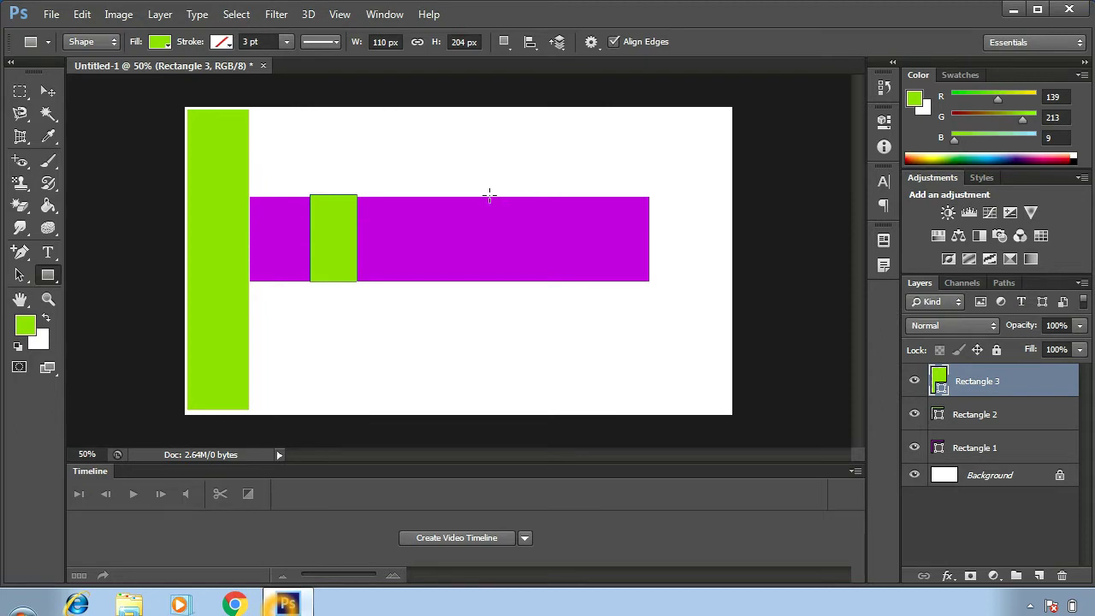
drag(490, 195, 535, 284)
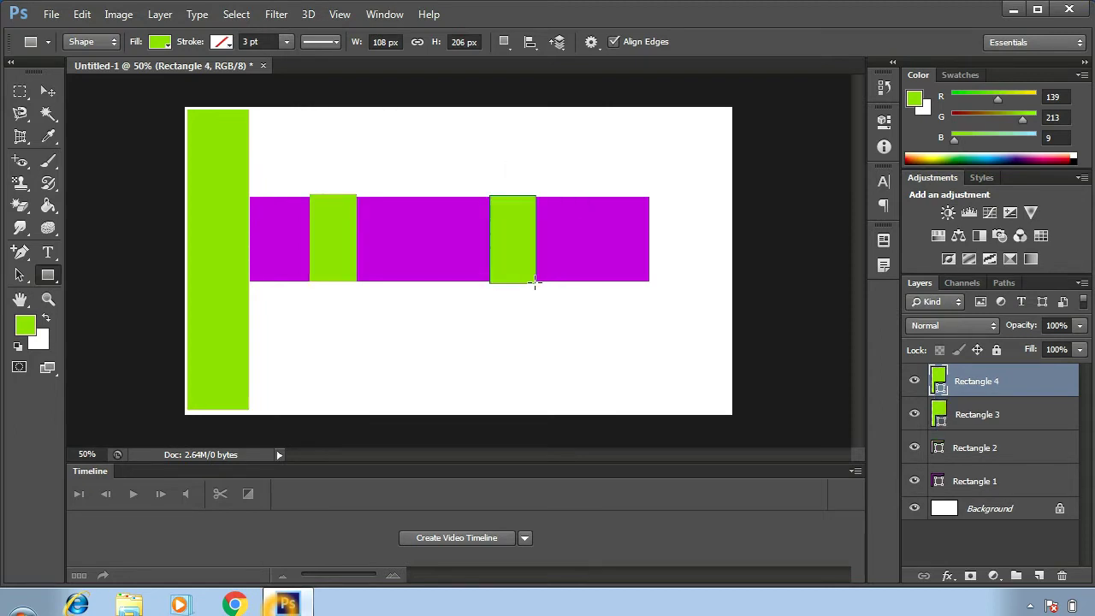
Set the foreground colour to teal #46b0bd and fill the second narrow rectangle with it
click(26, 325)
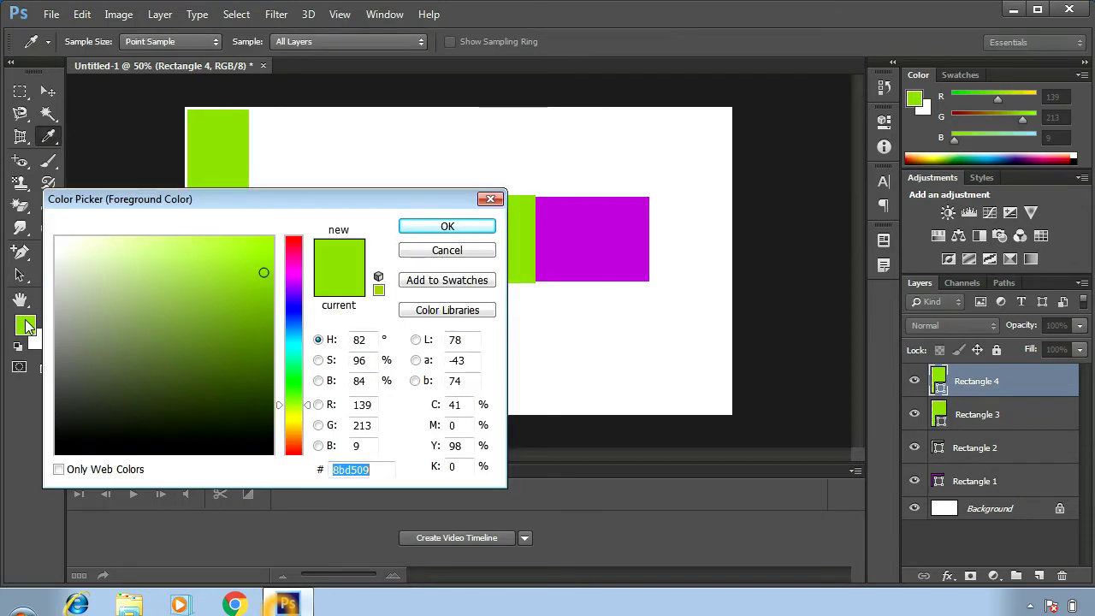
click(293, 341)
click(192, 293)
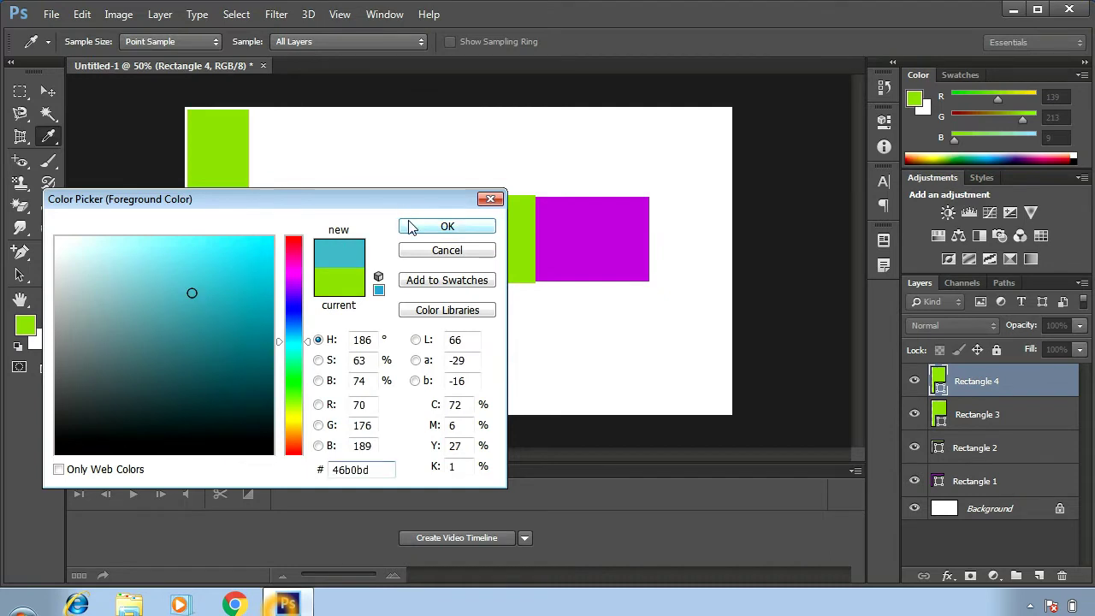
click(408, 226)
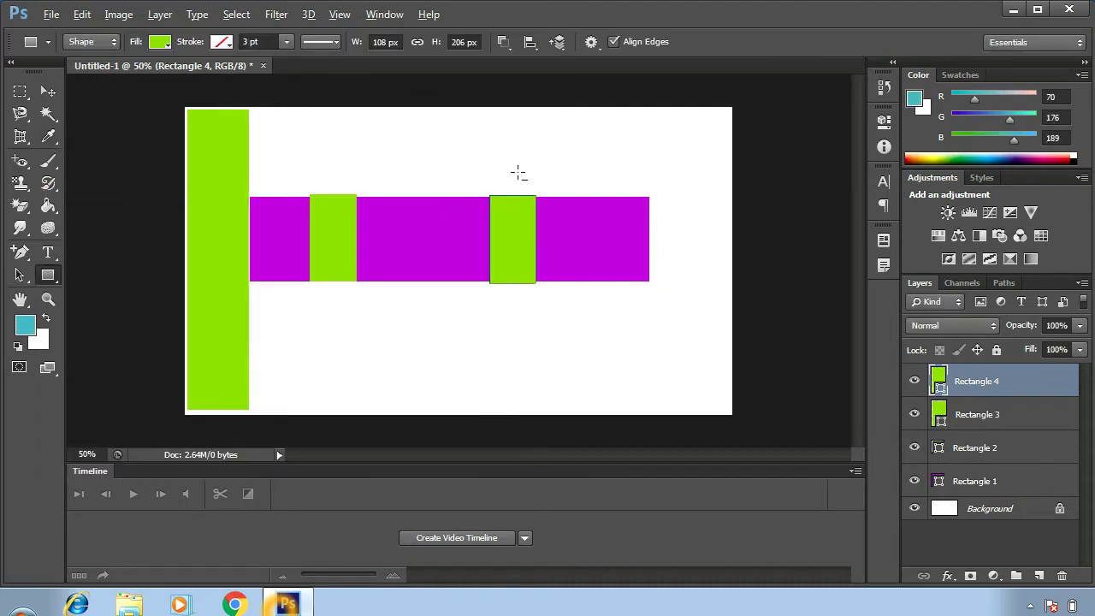
key(alt+BackSpace)
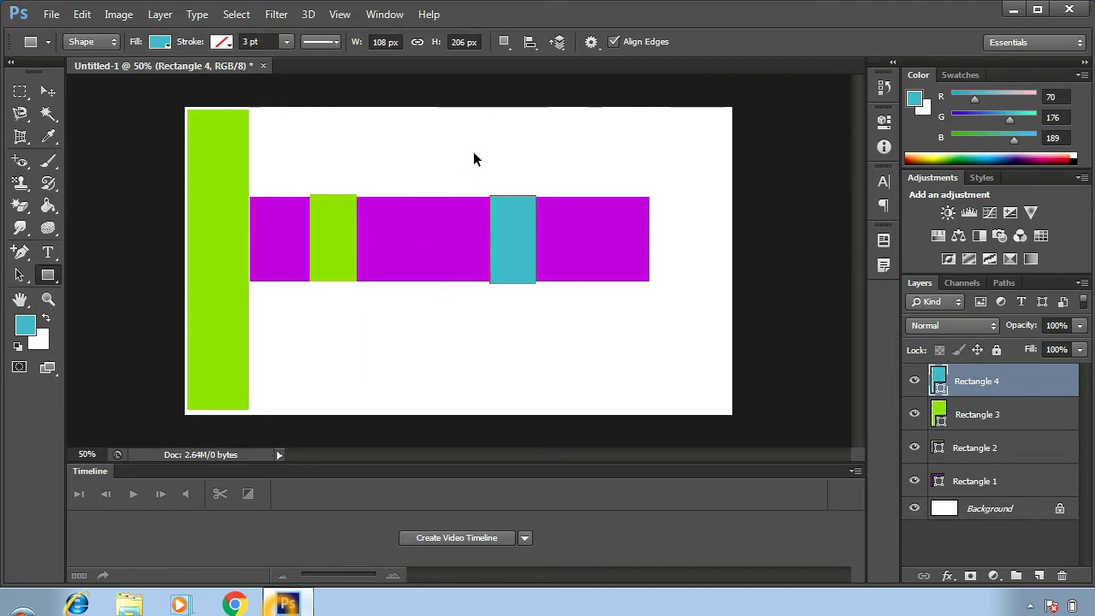
Undo all the rectangle shapes and fills back to the blank white canvas
key(ctrl+z)
key(ctrl+alt+z)
key(ctrl+alt+z)
key(ctrl+alt+z)
key(ctrl+alt+z)
key(ctrl+alt+z)
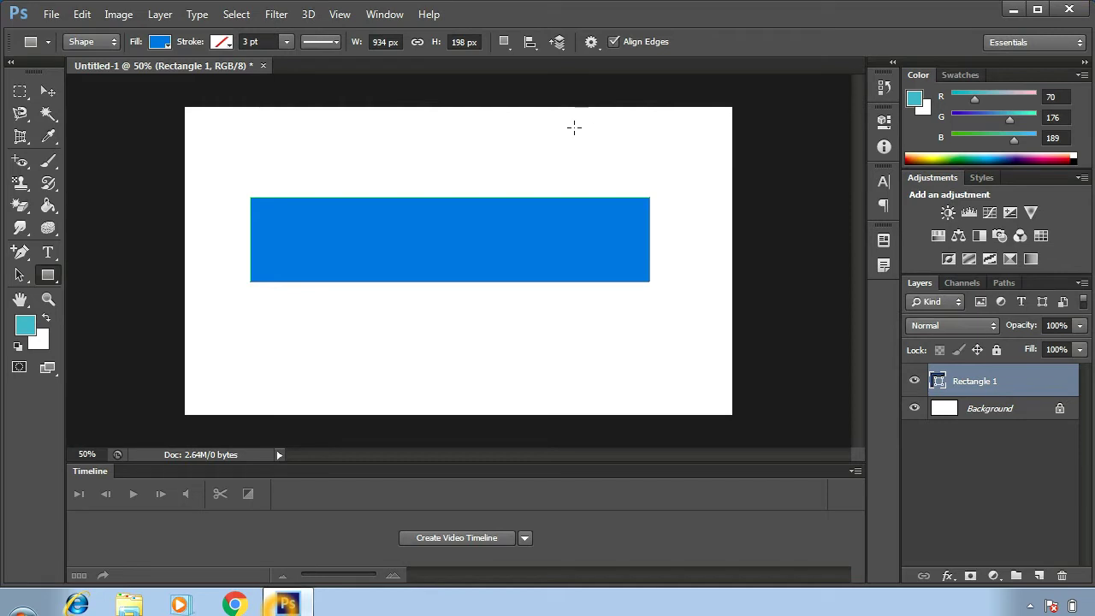
key(ctrl+alt+z)
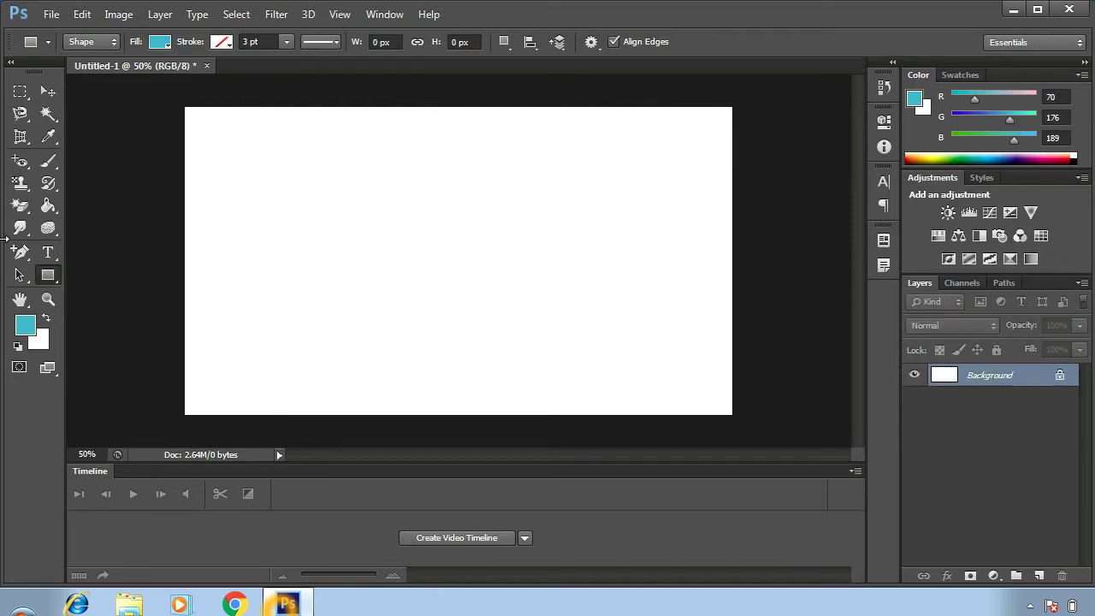
Draw a teal rounded rectangle about 464 × 210 px with a 10 px corner radius in the canvas's upper half
click(50, 271)
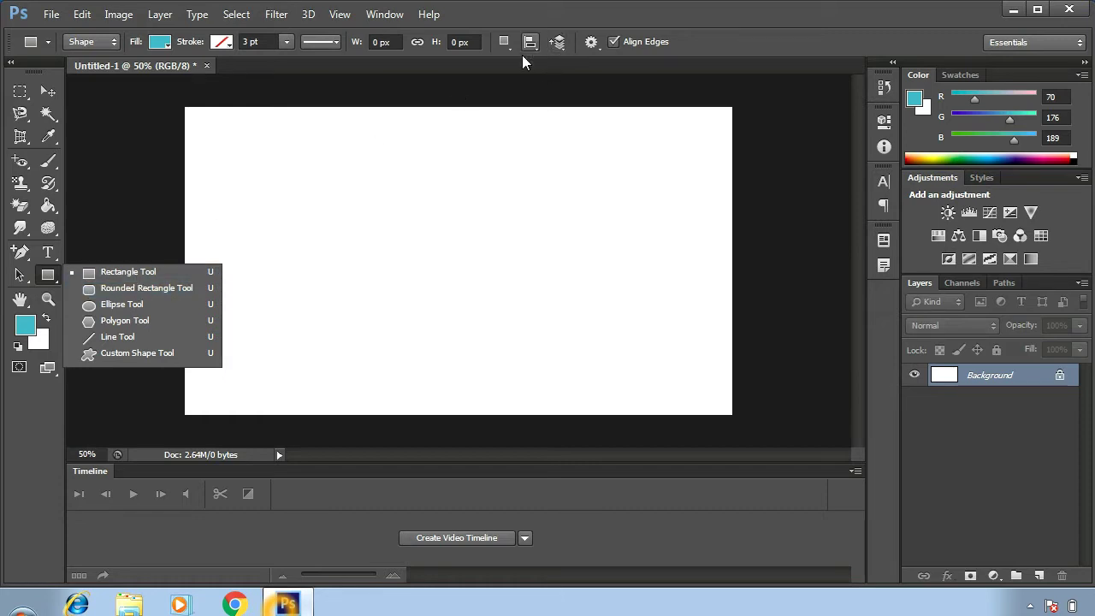
click(111, 288)
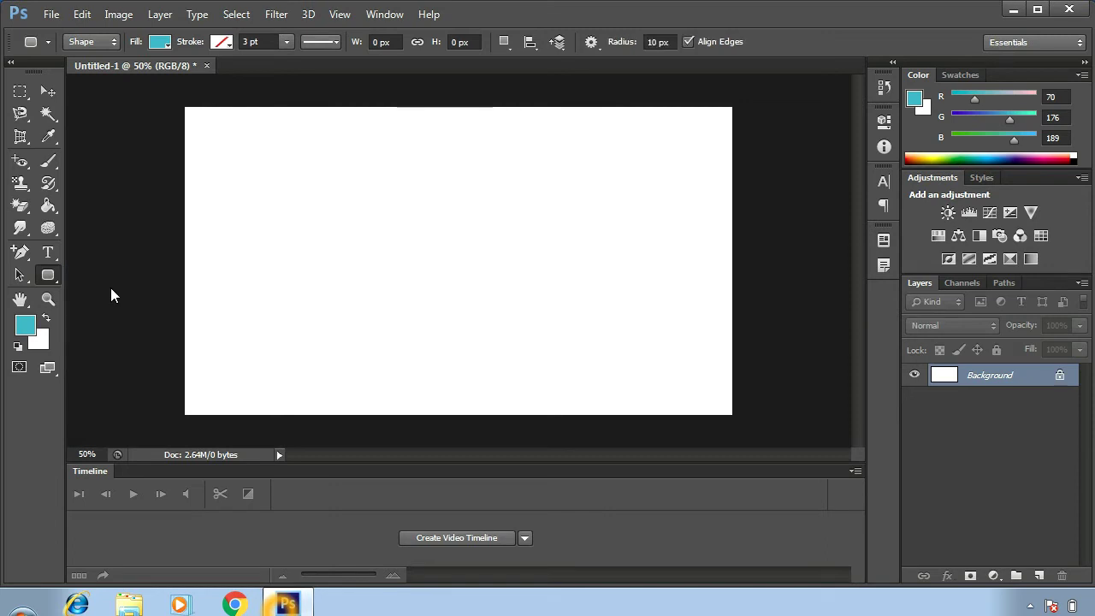
drag(313, 177, 511, 266)
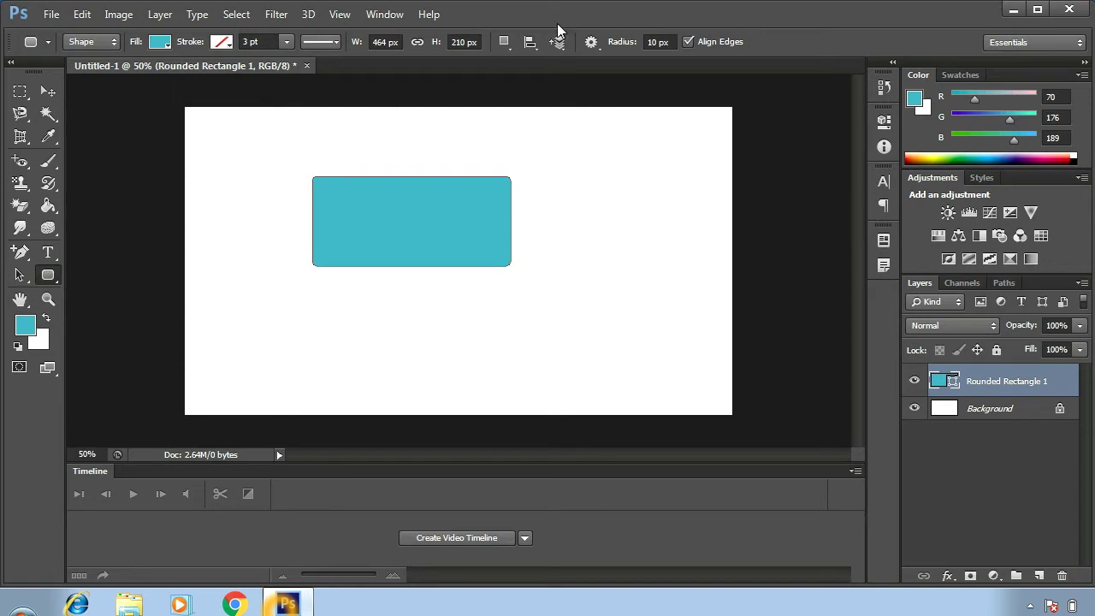
Set the corner radius to 50 px and draw a second rounded rectangle about 348 × 218 px beside the first one
drag(658, 43, 648, 47)
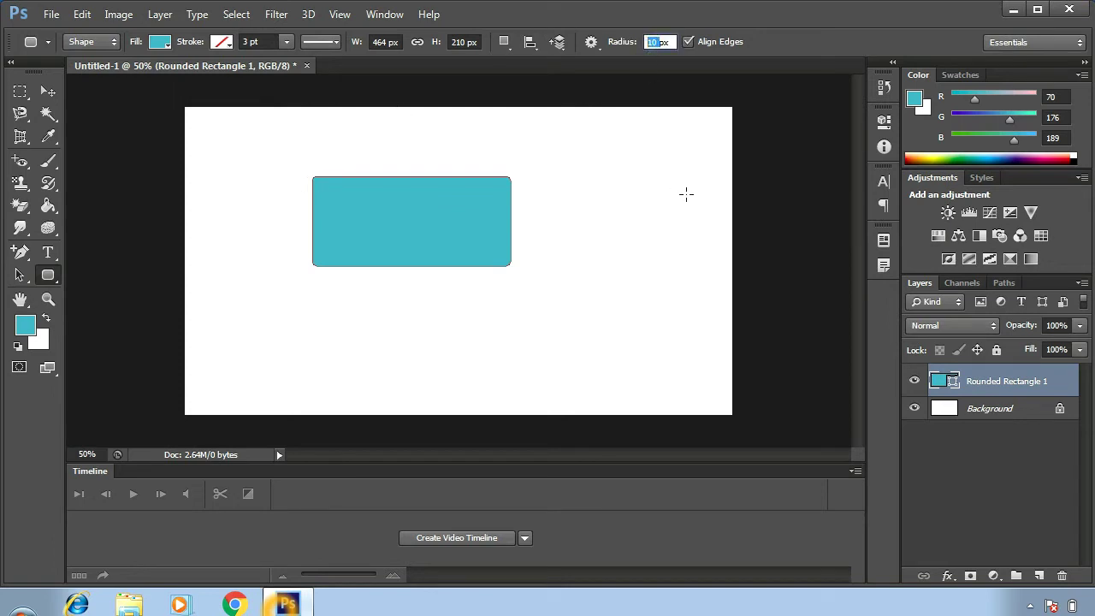
text(50)
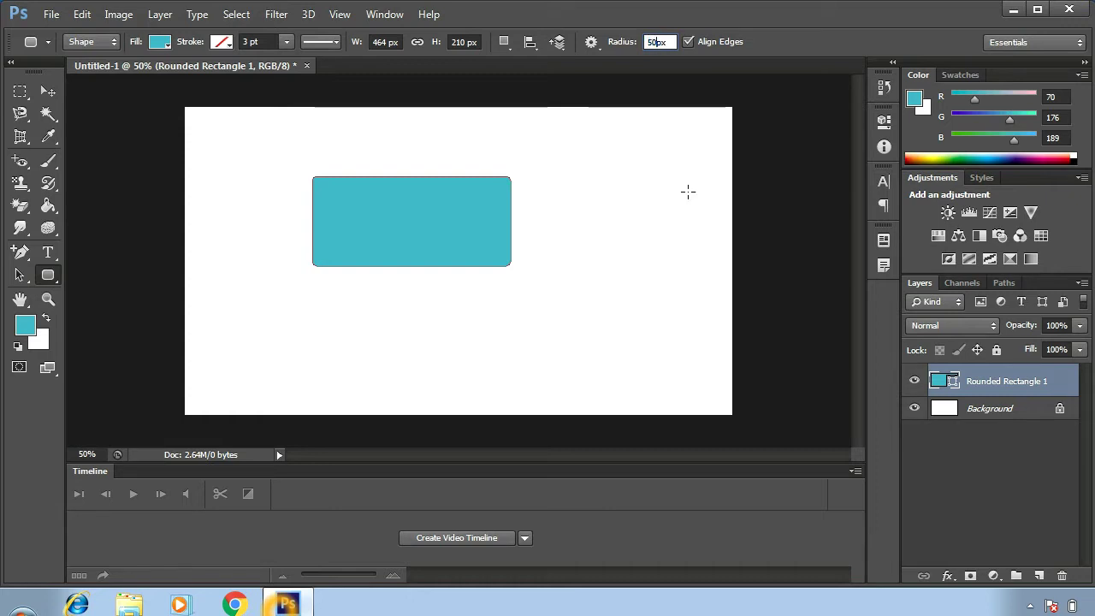
key(Return)
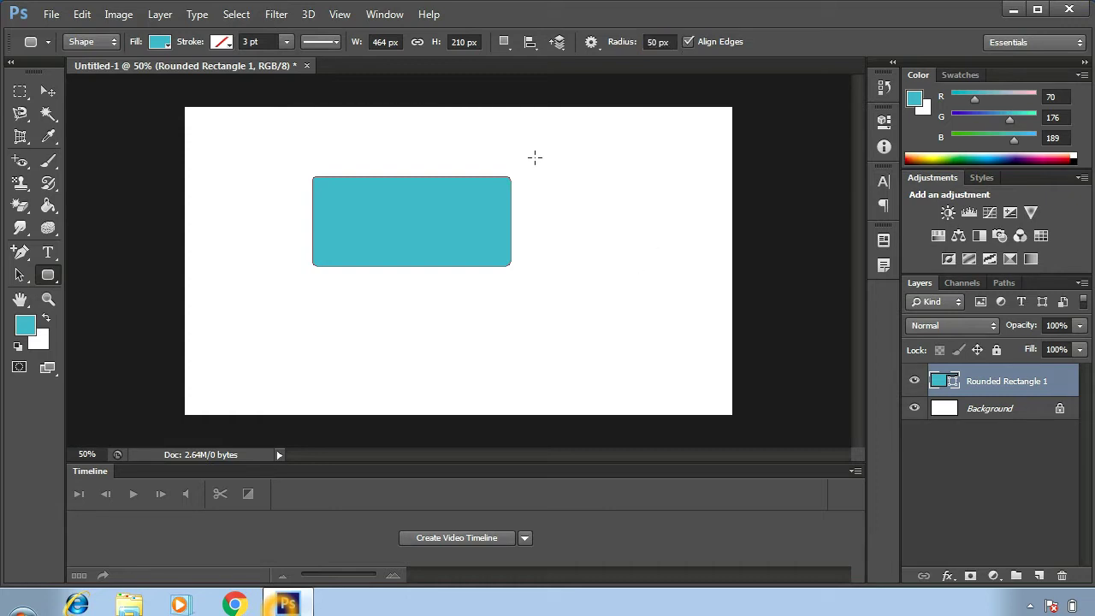
drag(535, 157, 683, 251)
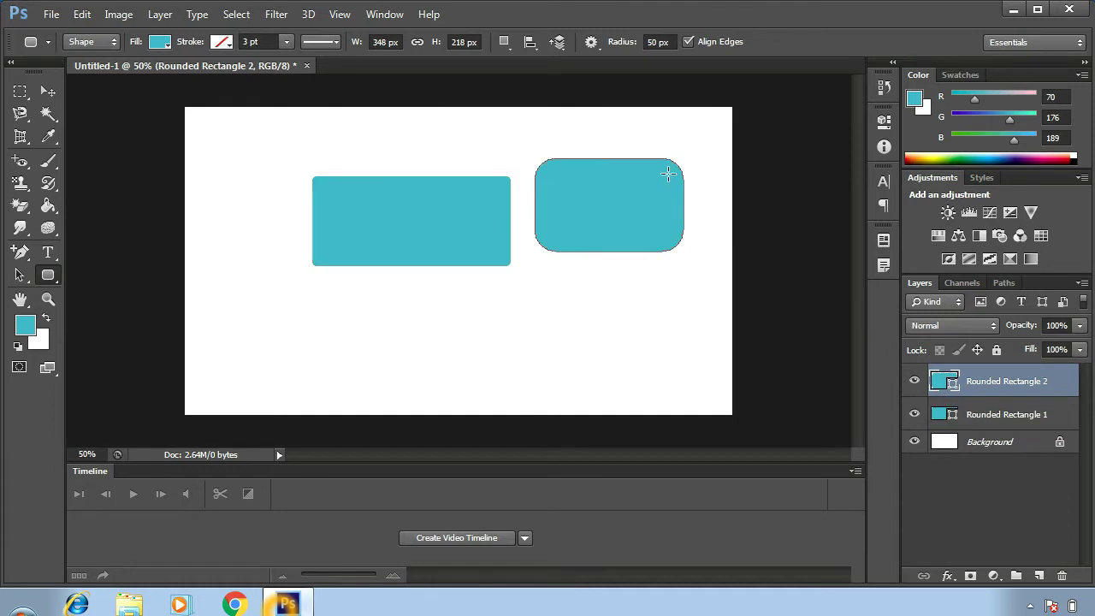
Set the foreground colour to magenta (RGB 220, 52, 202) and fill the second rounded rectangle with it
click(26, 325)
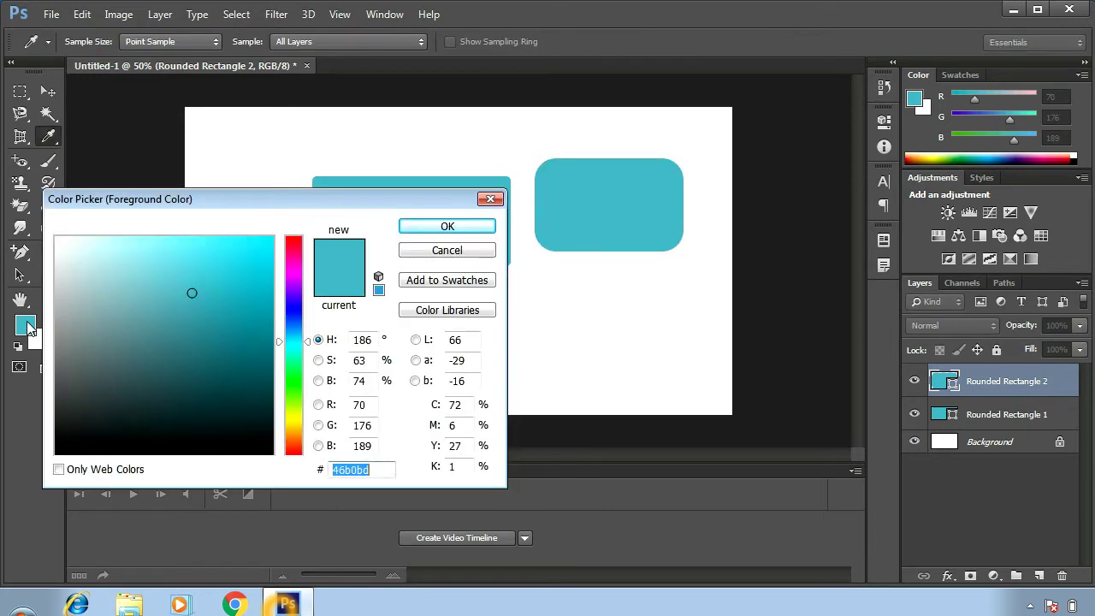
click(299, 269)
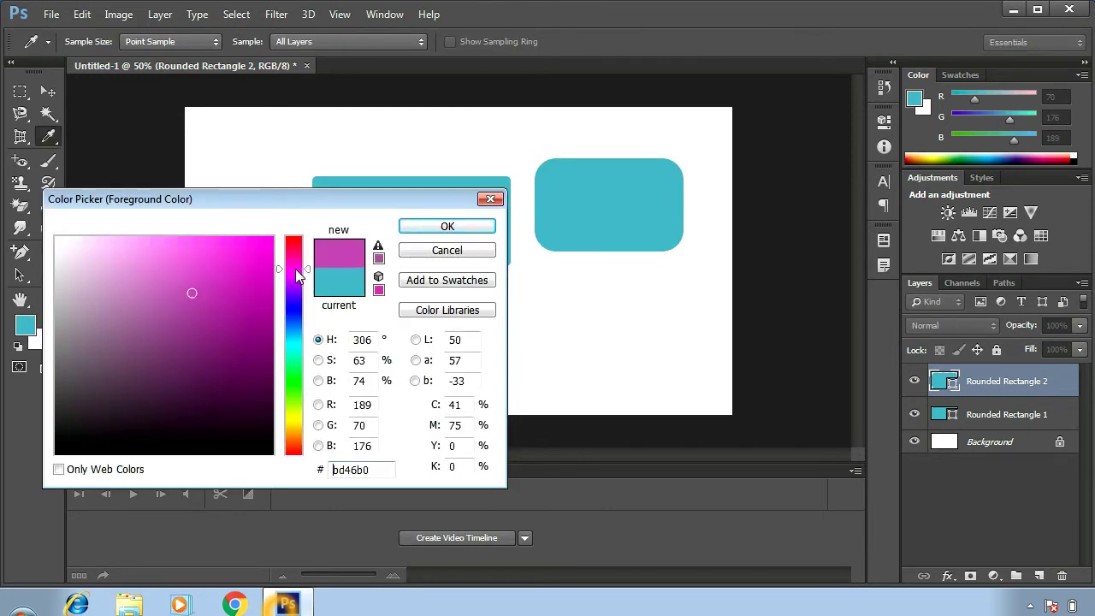
click(222, 266)
click(448, 225)
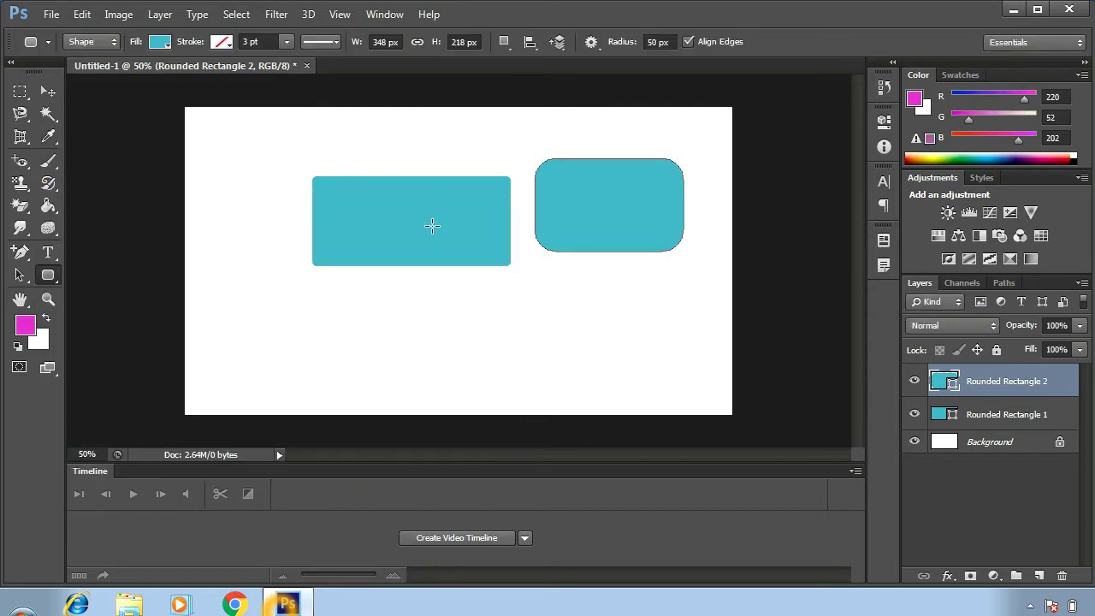
key(alt+BackSpace)
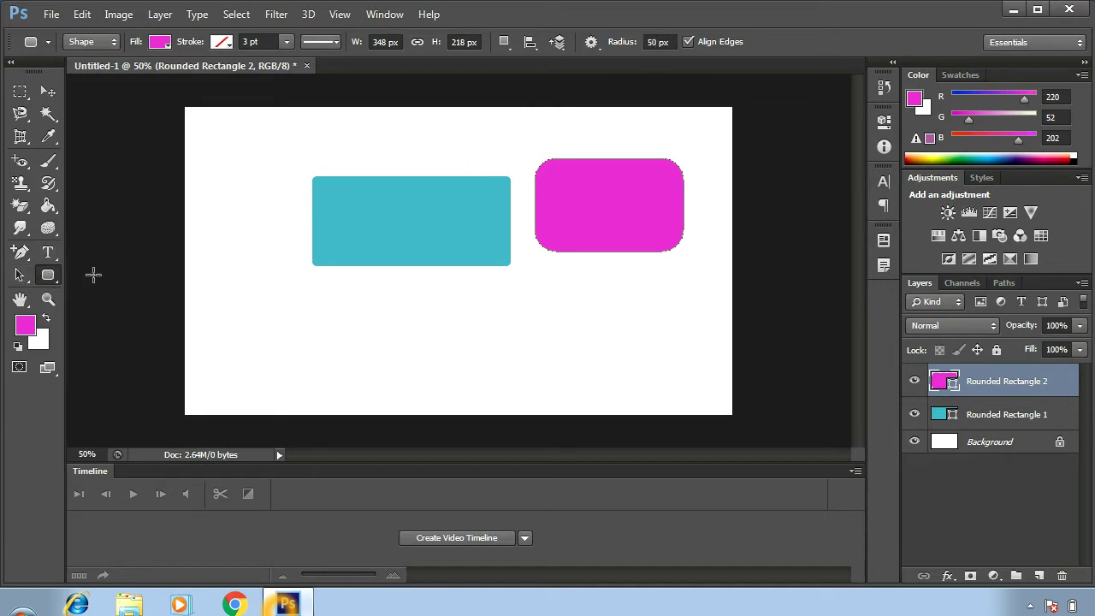
Set the corner radius to 100 px and draw a third rounded rectangle about 418 × 246 px below the magenta one
right_click(53, 275)
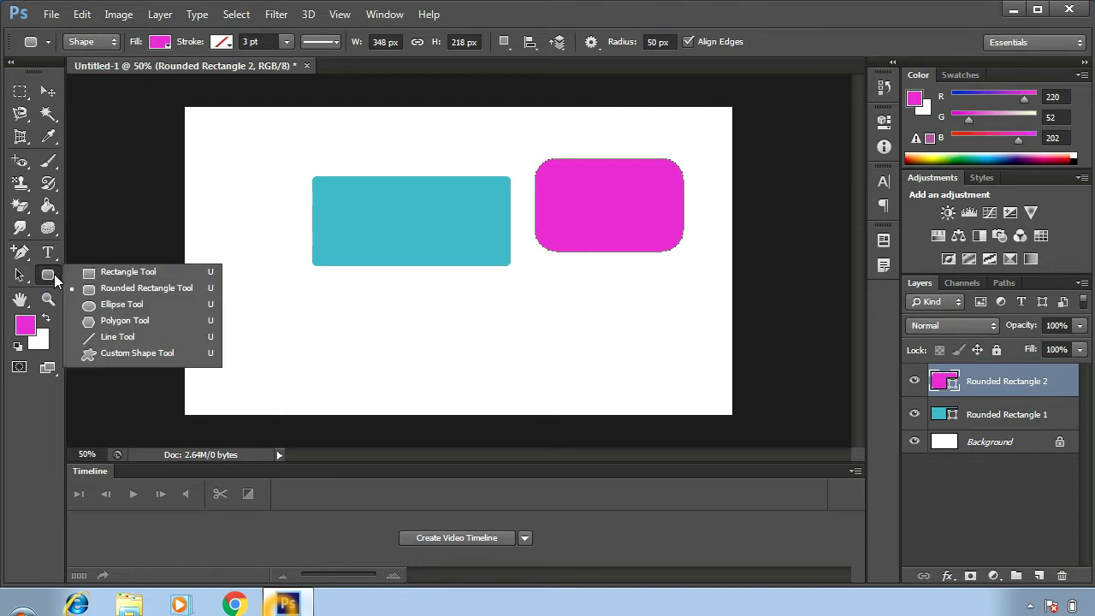
click(124, 288)
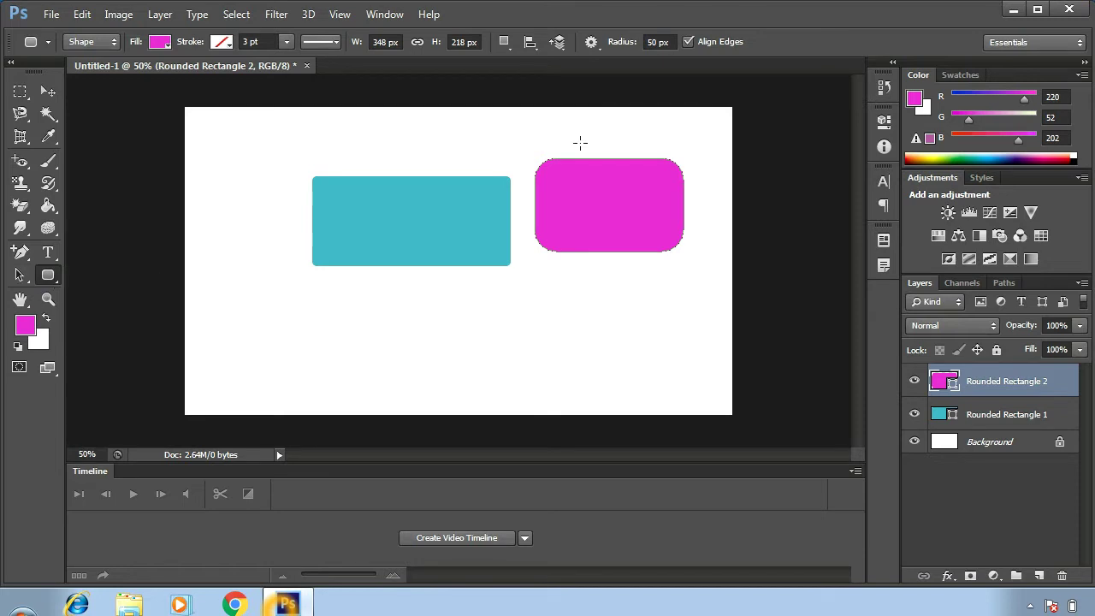
click(654, 43)
text(100)
key(Return)
drag(528, 271, 706, 377)
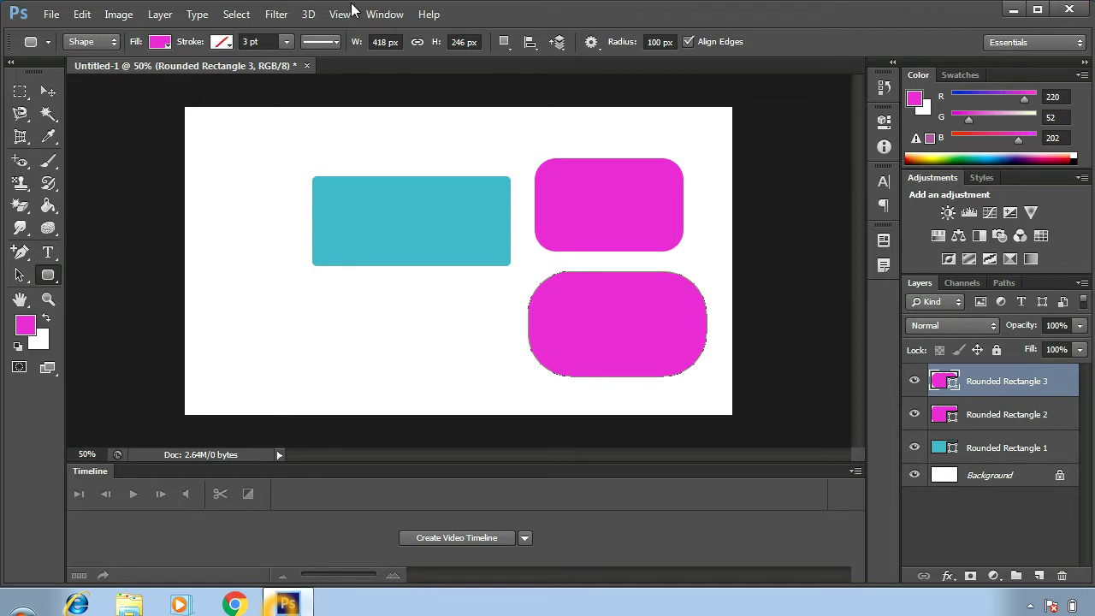
Undo all the rounded rectangles and the magenta fill back to the blank white canvas
key(ctrl+alt+z)
key(ctrl+alt+z)
key(ctrl+alt+z)
key(ctrl+alt+z)
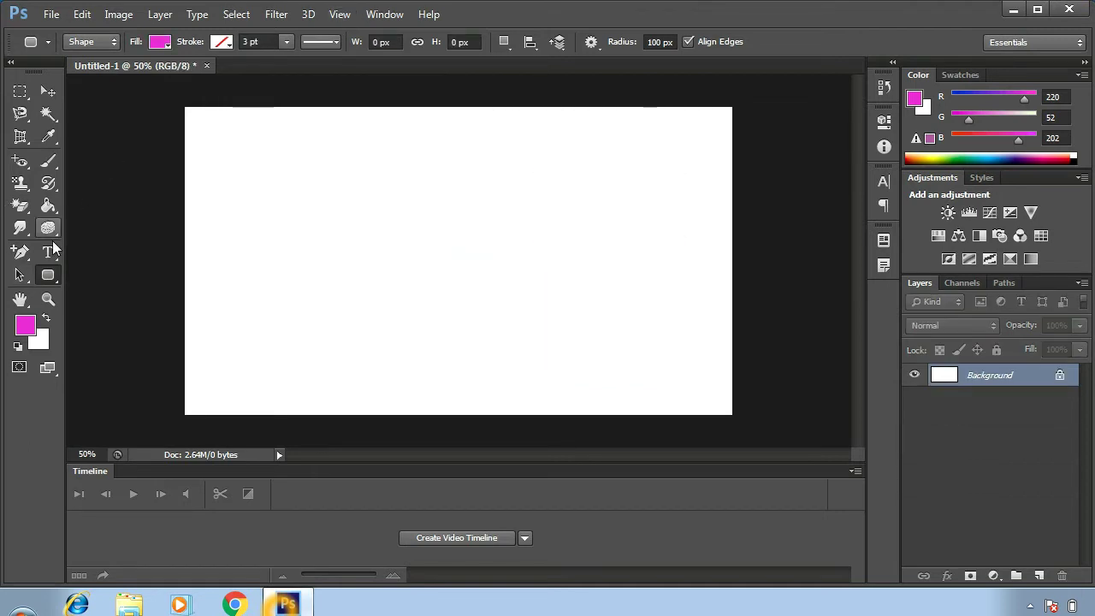
Draw three magenta ellipses: an upright one about 290 × 352 px, a wider one beside it, and one about 328 × 218 px below
right_click(50, 272)
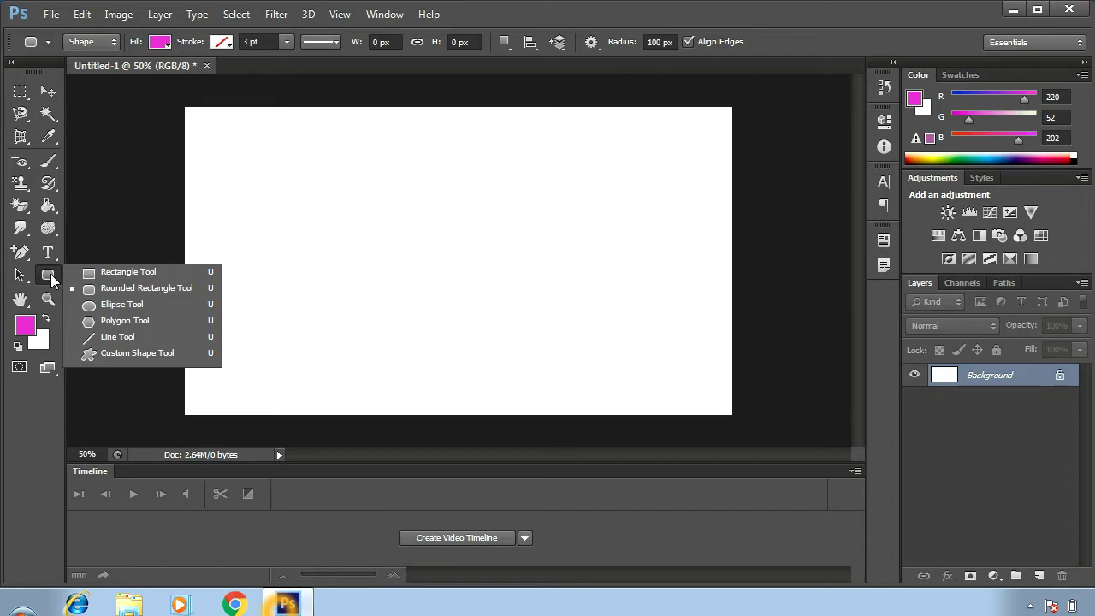
click(101, 310)
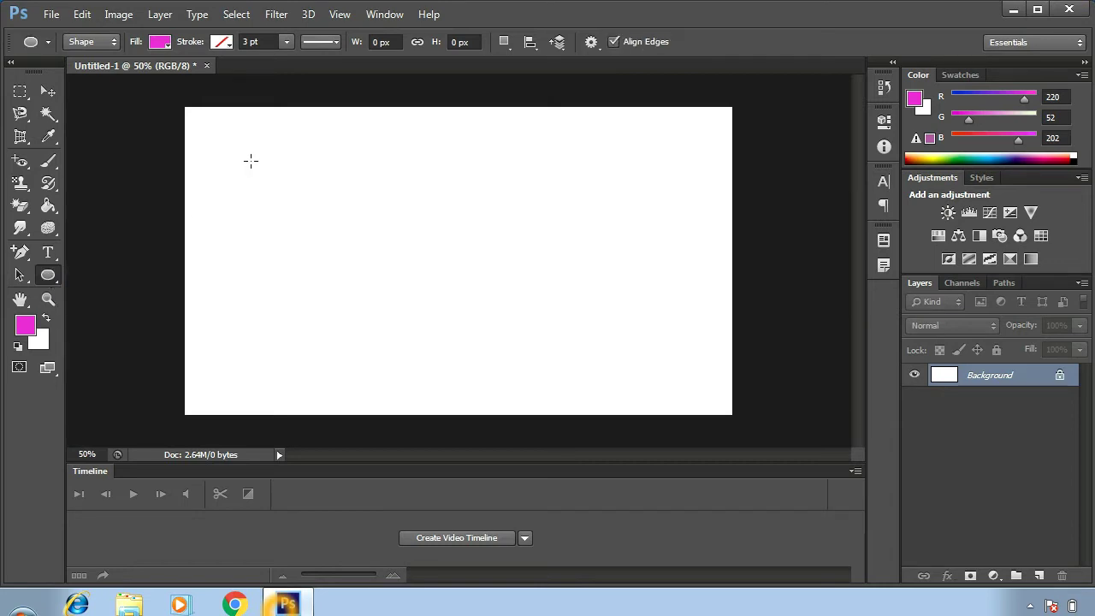
drag(251, 161, 374, 311)
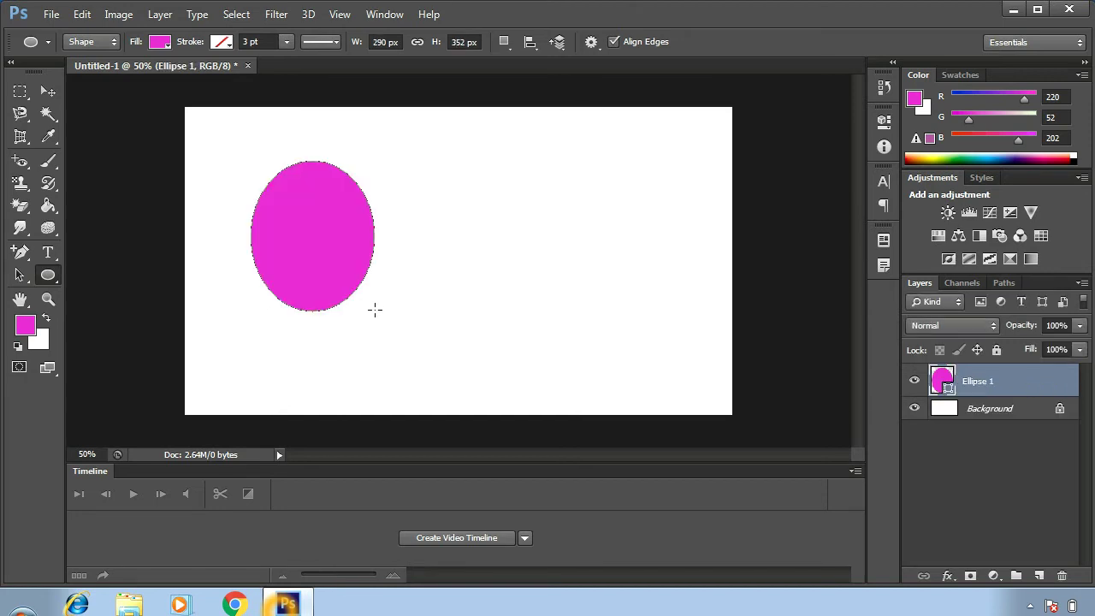
drag(430, 181, 620, 291)
drag(373, 313, 512, 403)
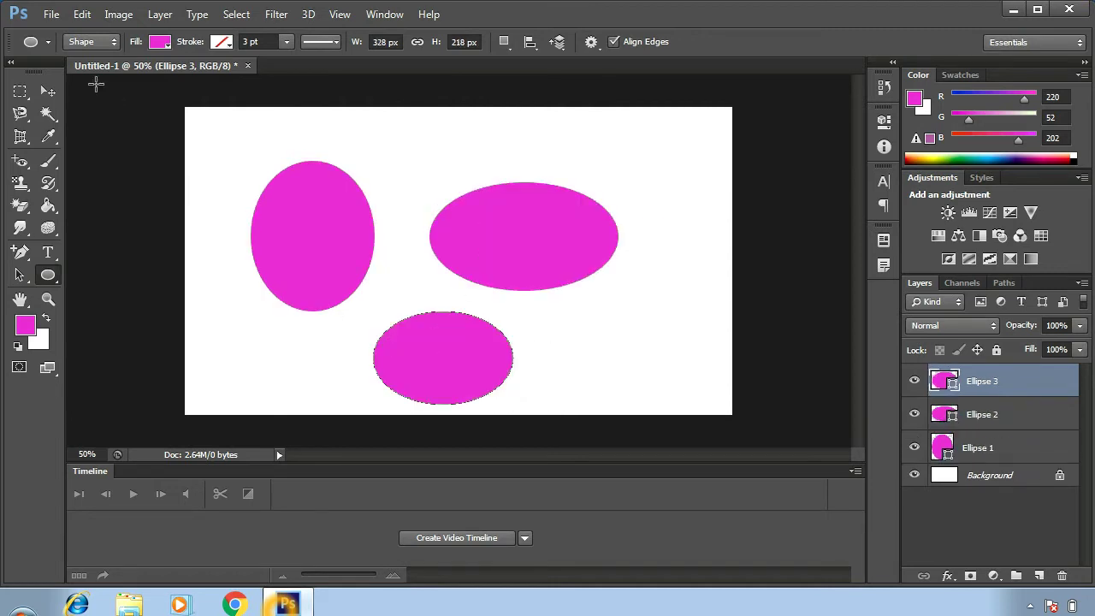
Give the lowest ellipse a solid black (#000000) stroke
click(113, 44)
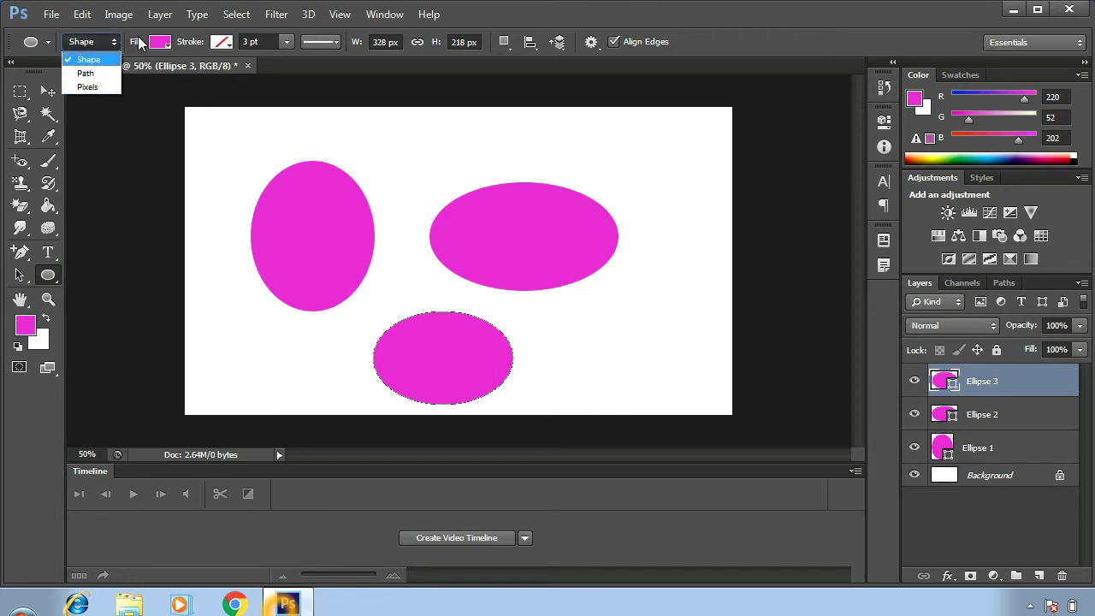
click(231, 47)
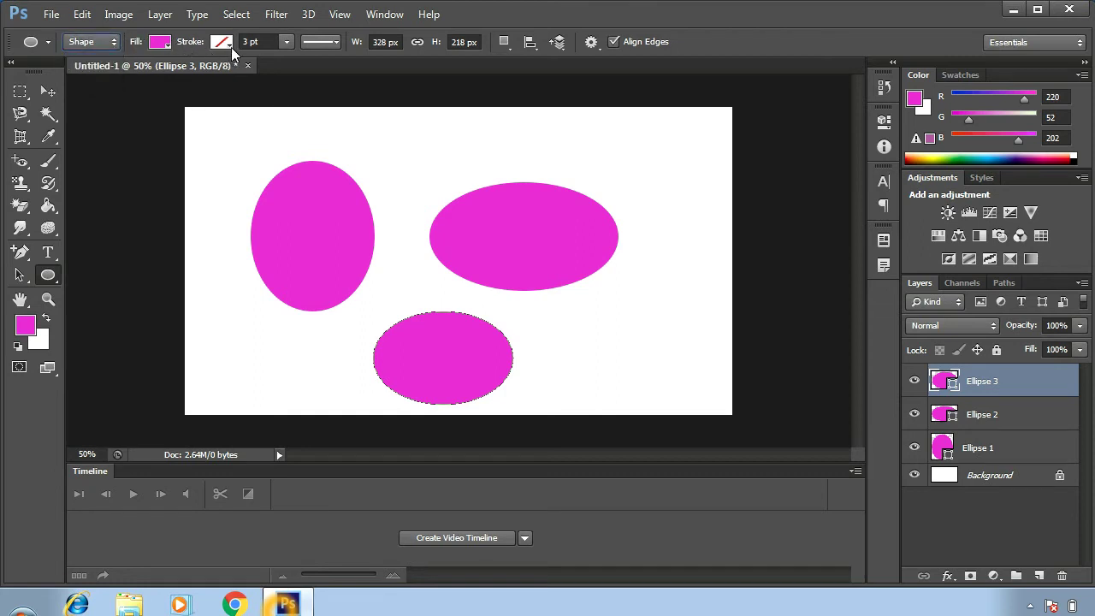
click(228, 45)
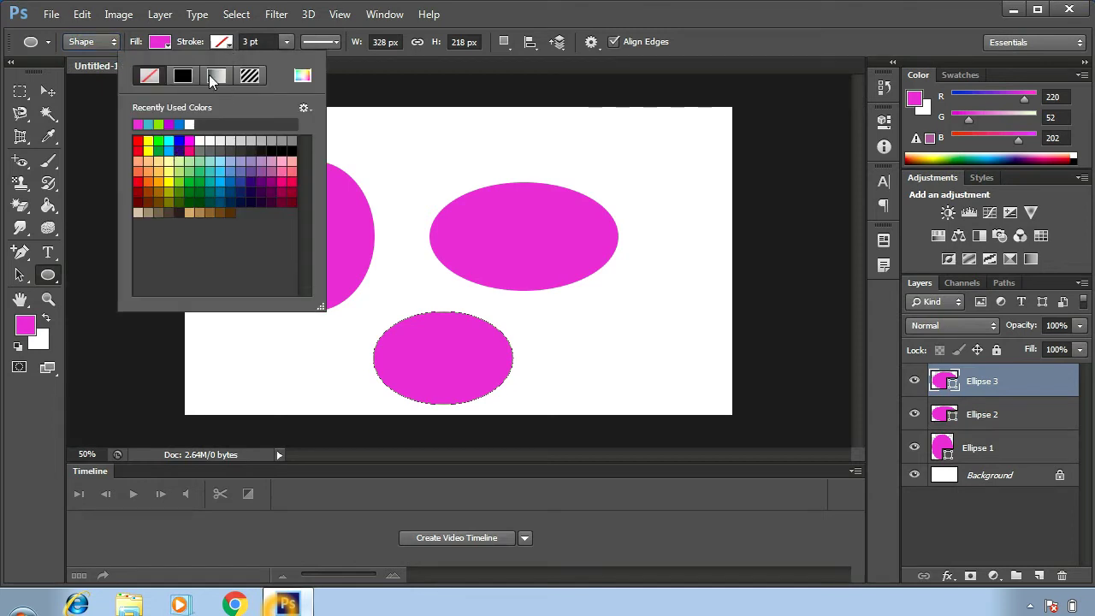
click(301, 77)
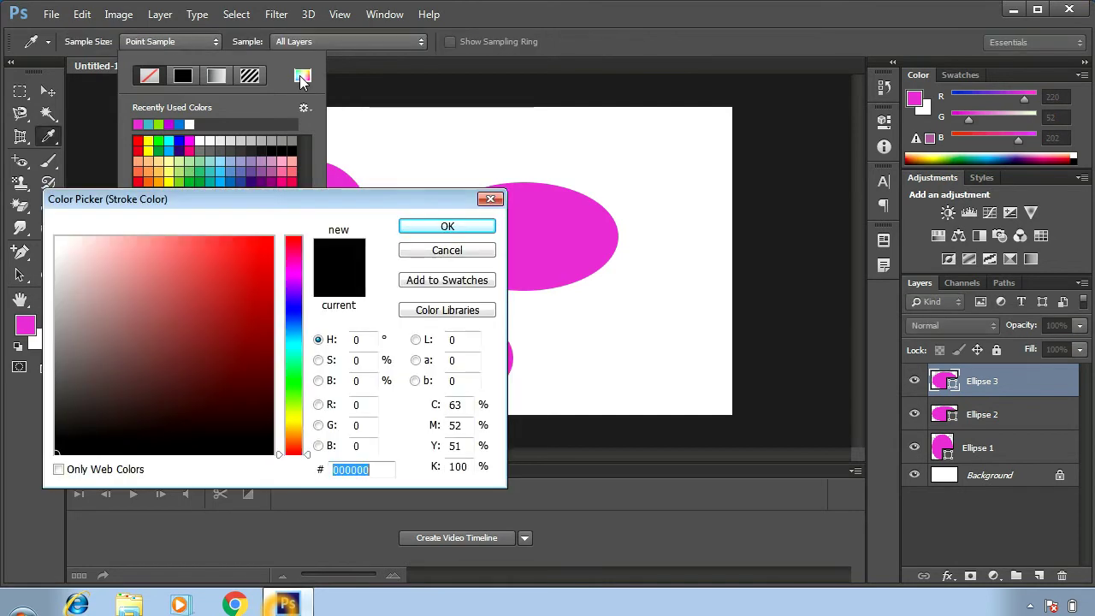
click(448, 226)
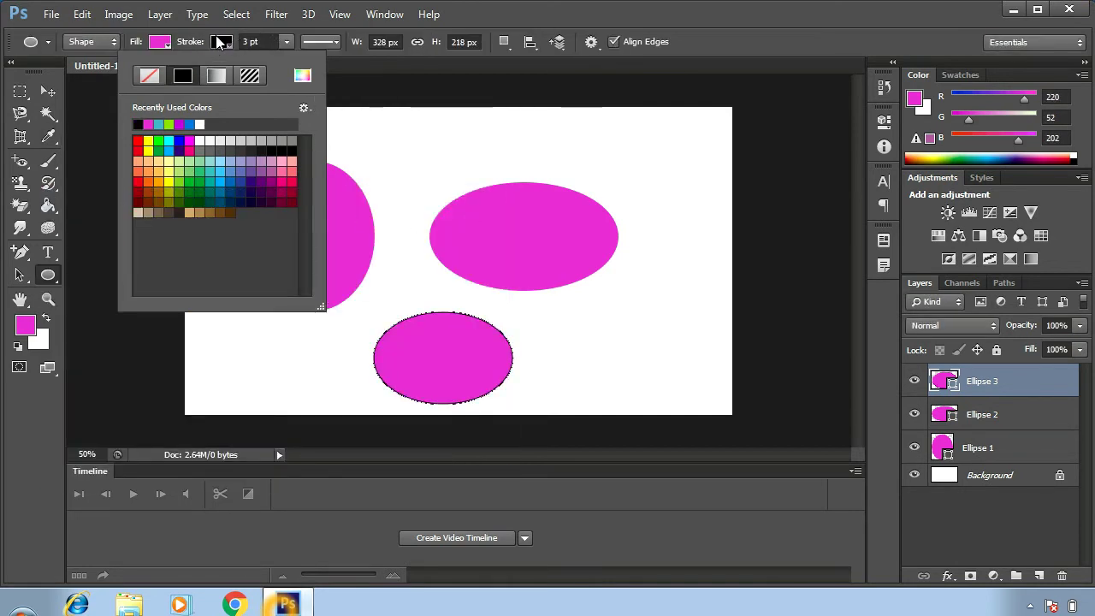
click(219, 39)
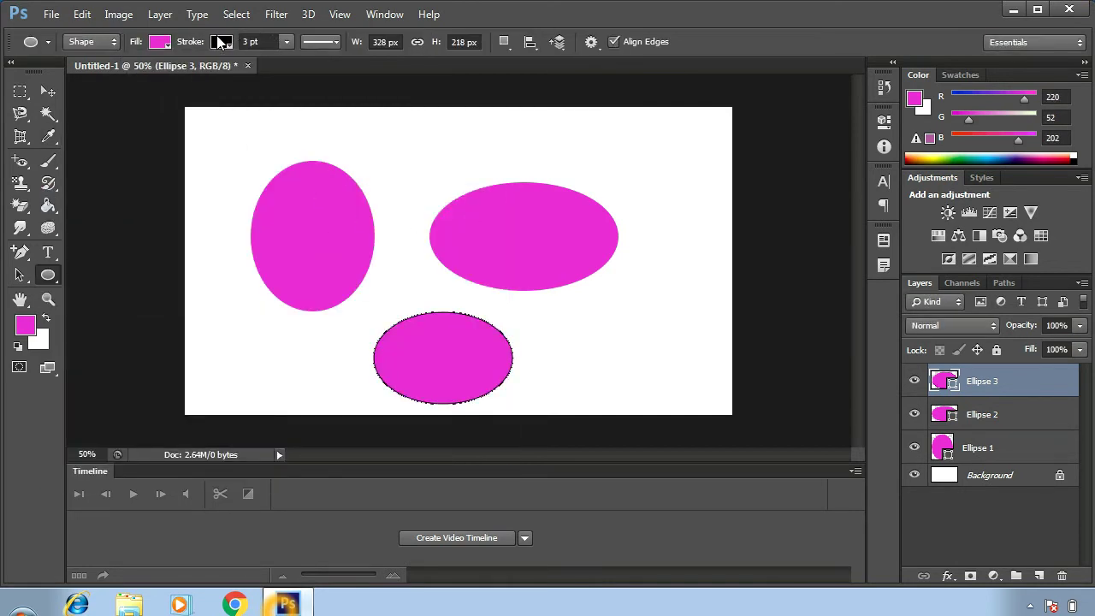
Try a dashed, then dotted stroke on the lowest ellipse, and draw two more dotted-stroke ellipses, about 304 × 214 px and 234 × 248 px
click(337, 44)
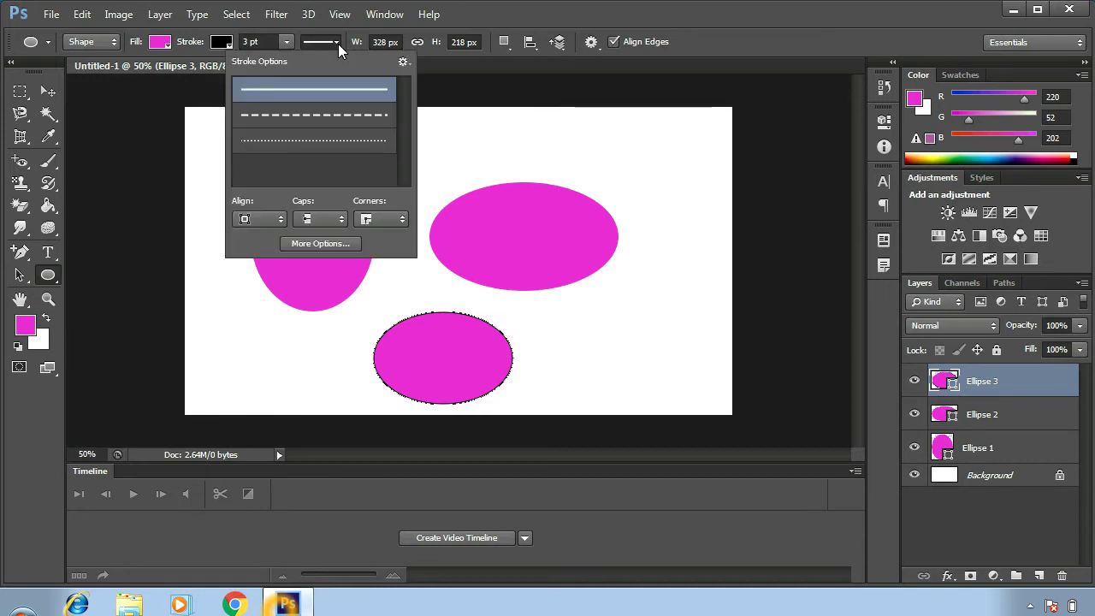
click(322, 127)
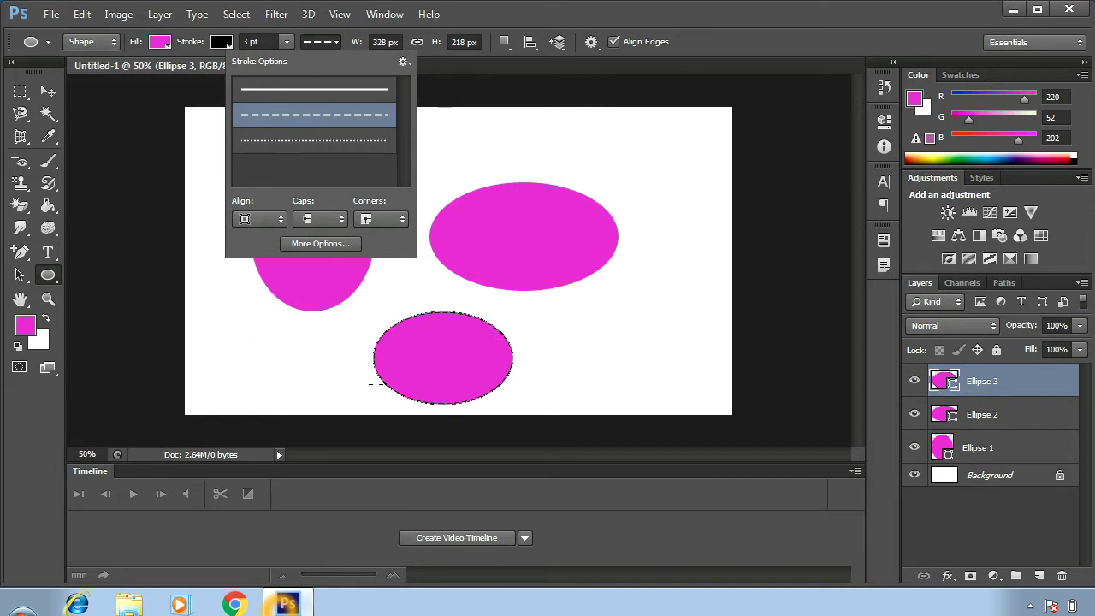
click(332, 142)
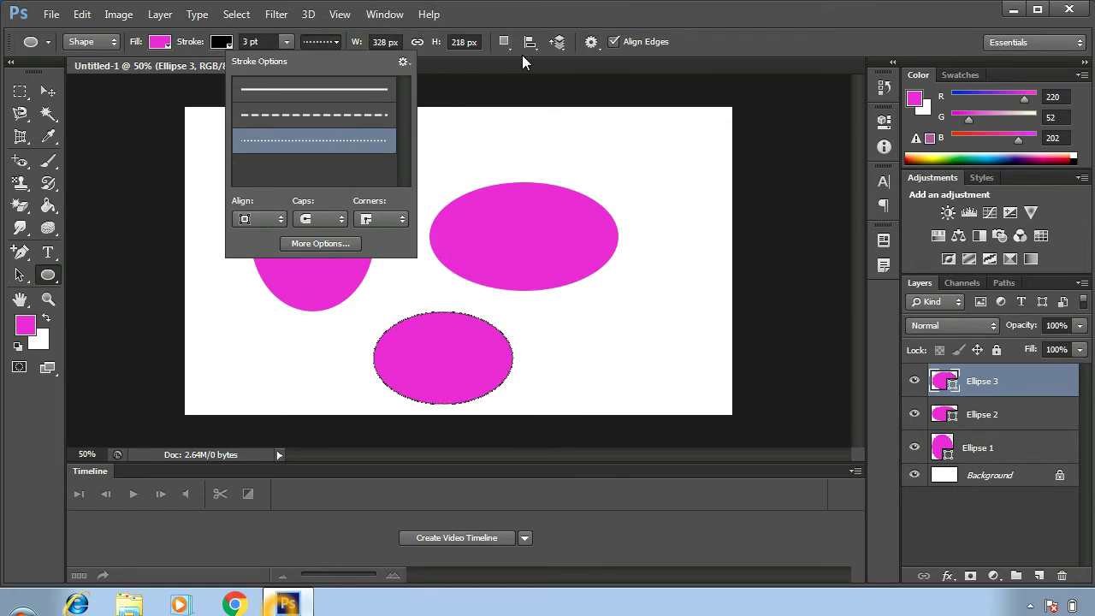
mouse_move(556, 123)
mouse_down()
mouse_move(635, 196)
mouse_move(686, 213)
mouse_up()
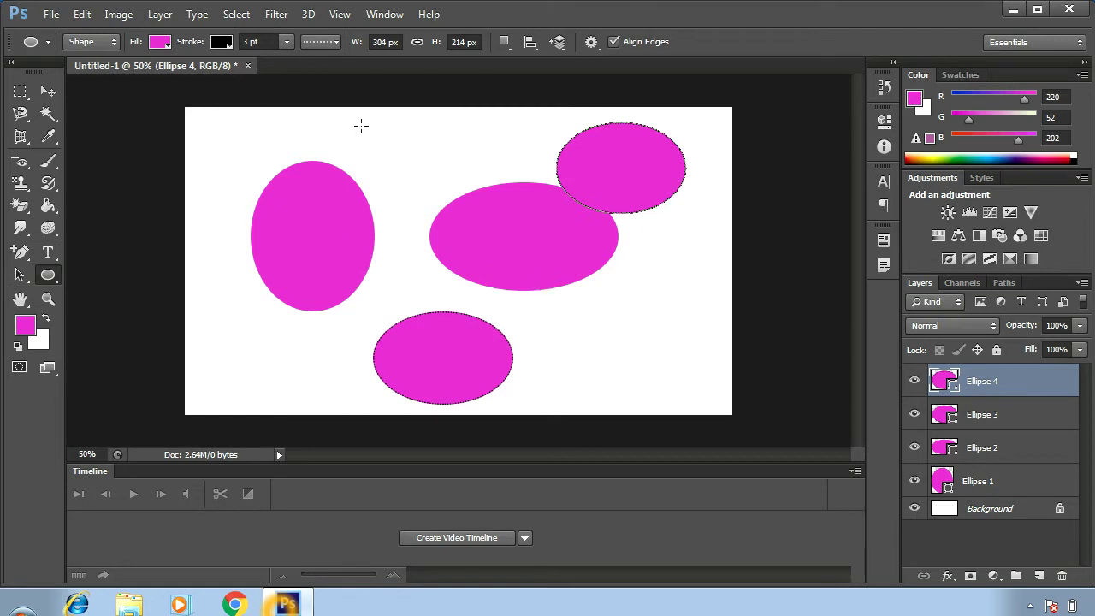
drag(361, 125, 461, 231)
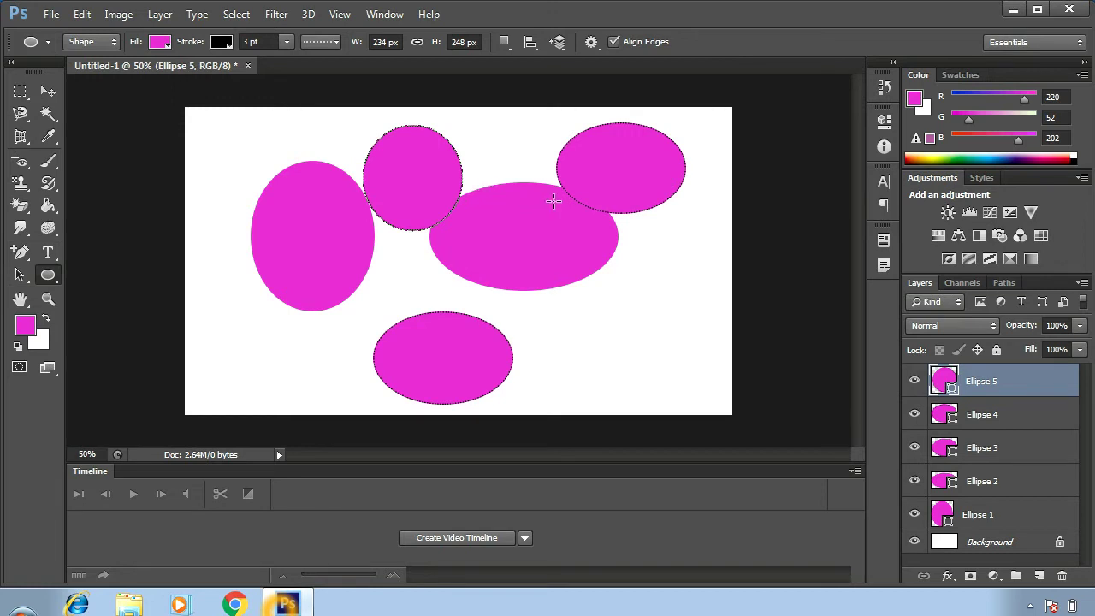
Delete all five ellipses to leave only the white background
key(Delete)
key(Delete)
key(Delete)
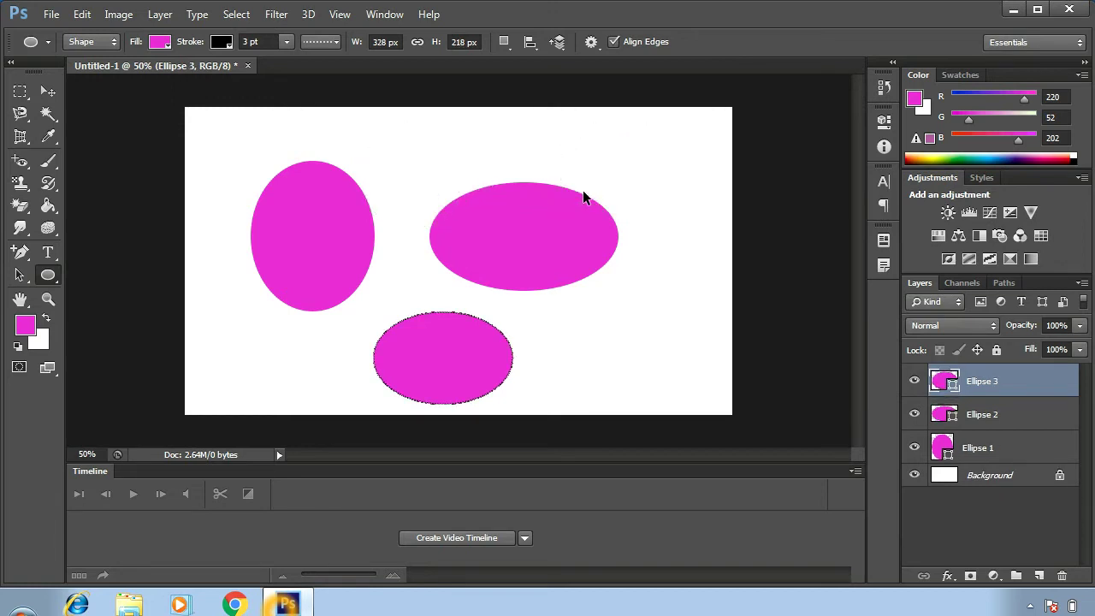
key(Delete)
key(Delete)
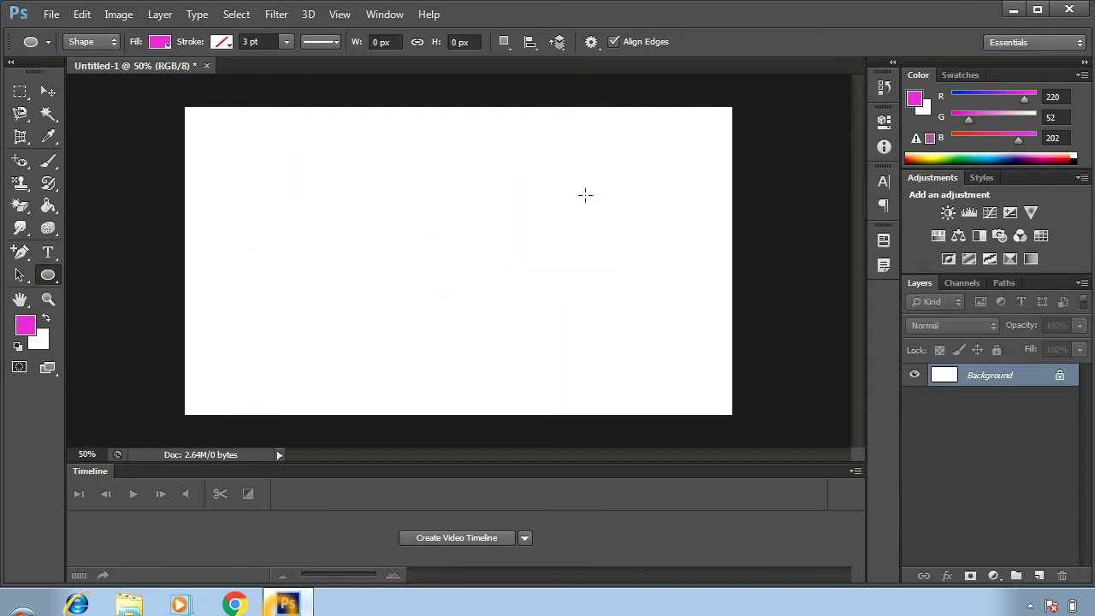
Draw three magenta five-sided polygons of increasing size, about 201 × 192 px, 224 × 233 px and 515 × 495 px
right_click(51, 275)
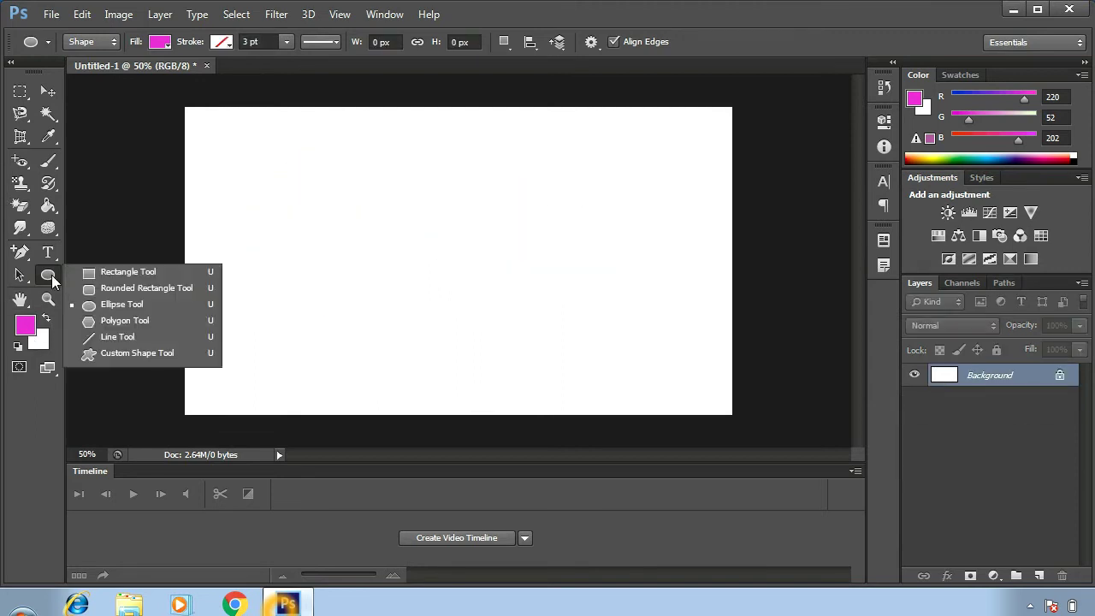
click(85, 328)
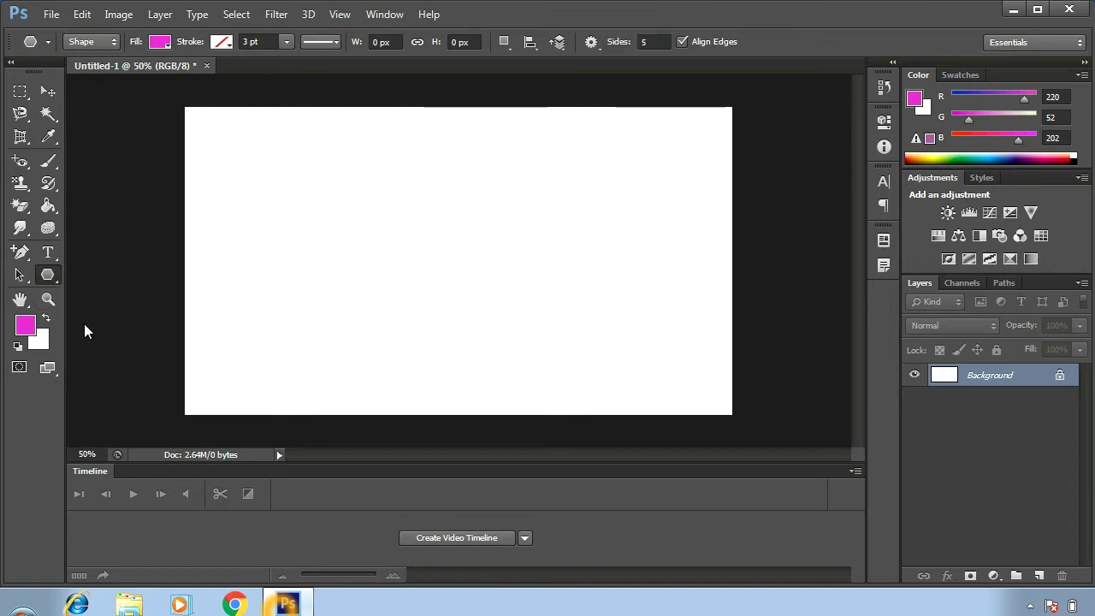
drag(246, 135, 274, 173)
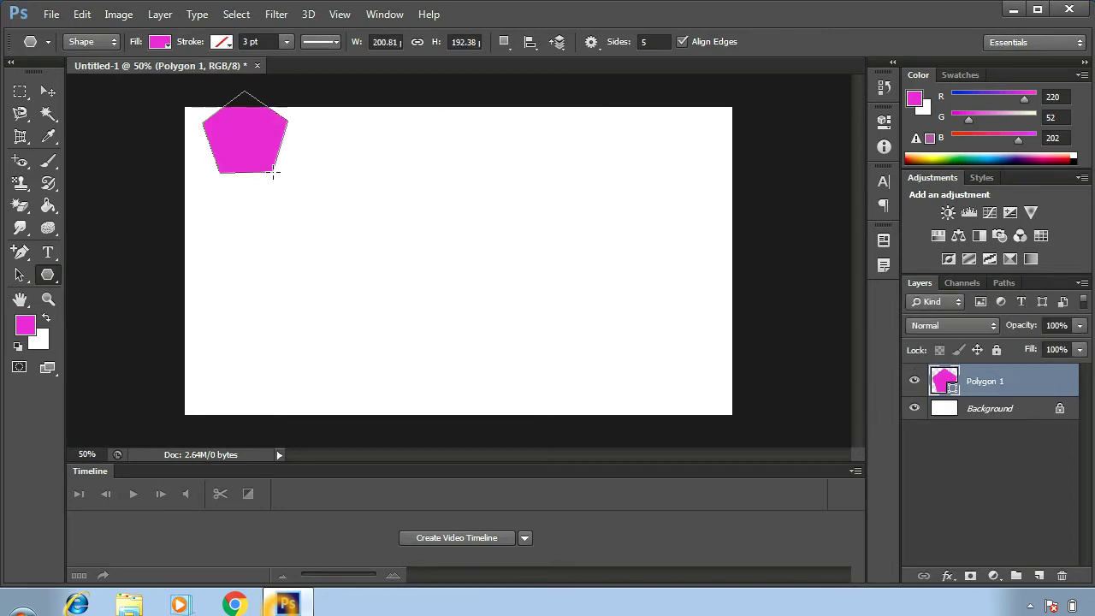
drag(357, 181, 396, 214)
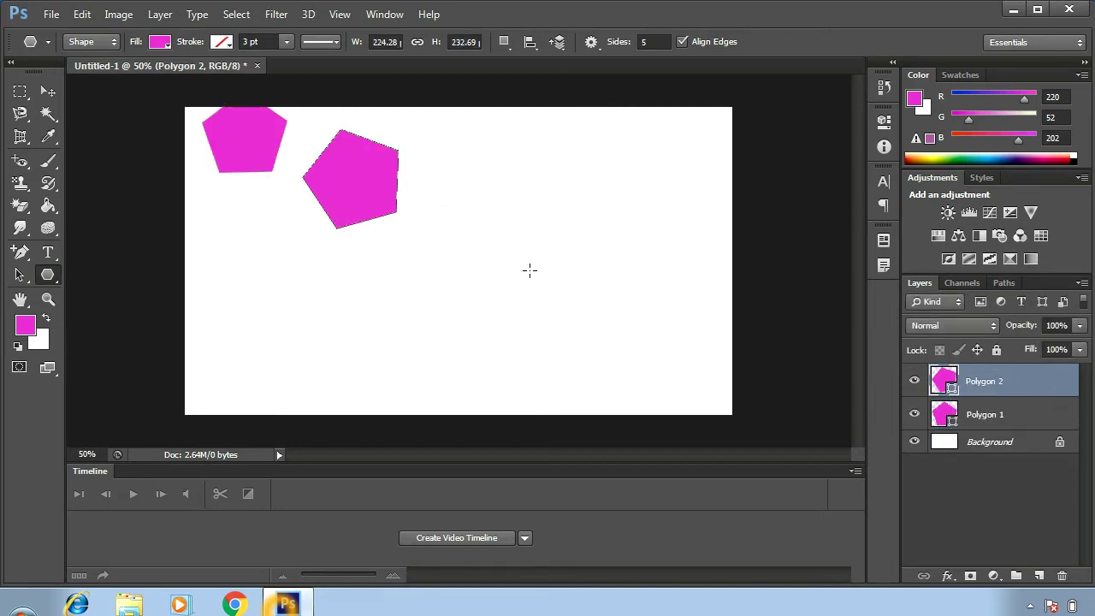
drag(530, 269, 595, 365)
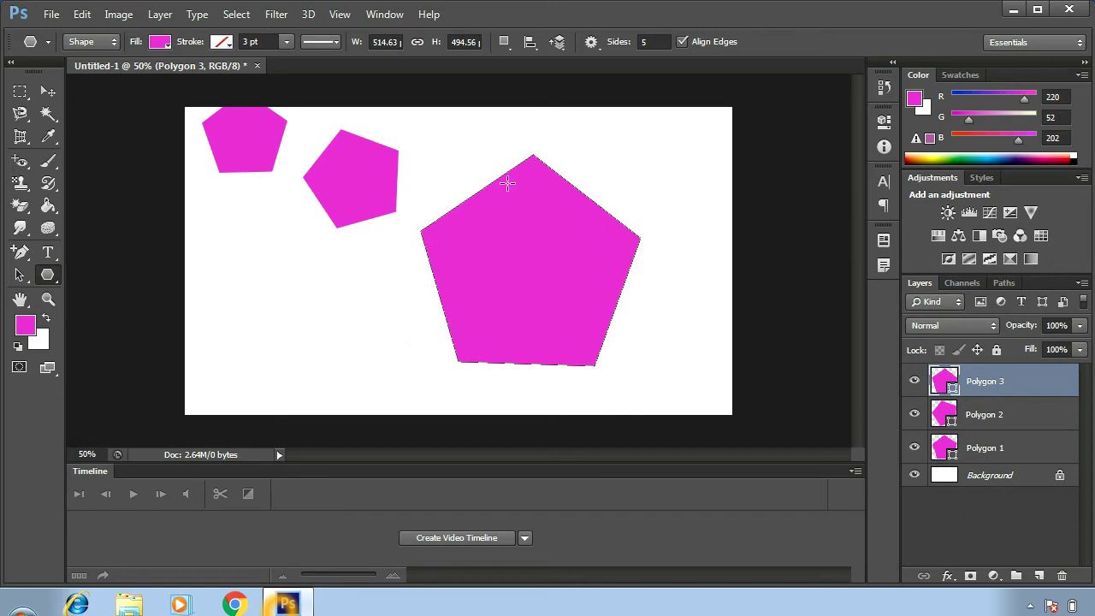
Set the polygon's number of sides to 7 and draw a heptagon about 223 × 224 px below the first pentagon
click(643, 41)
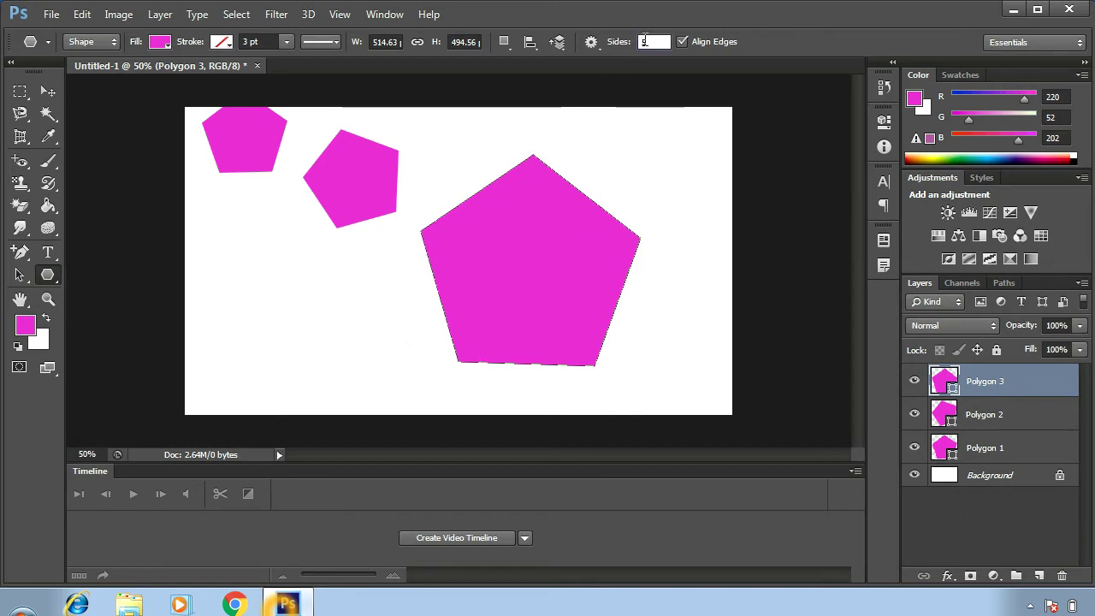
double_click(644, 41)
text(7)
drag(247, 253, 275, 294)
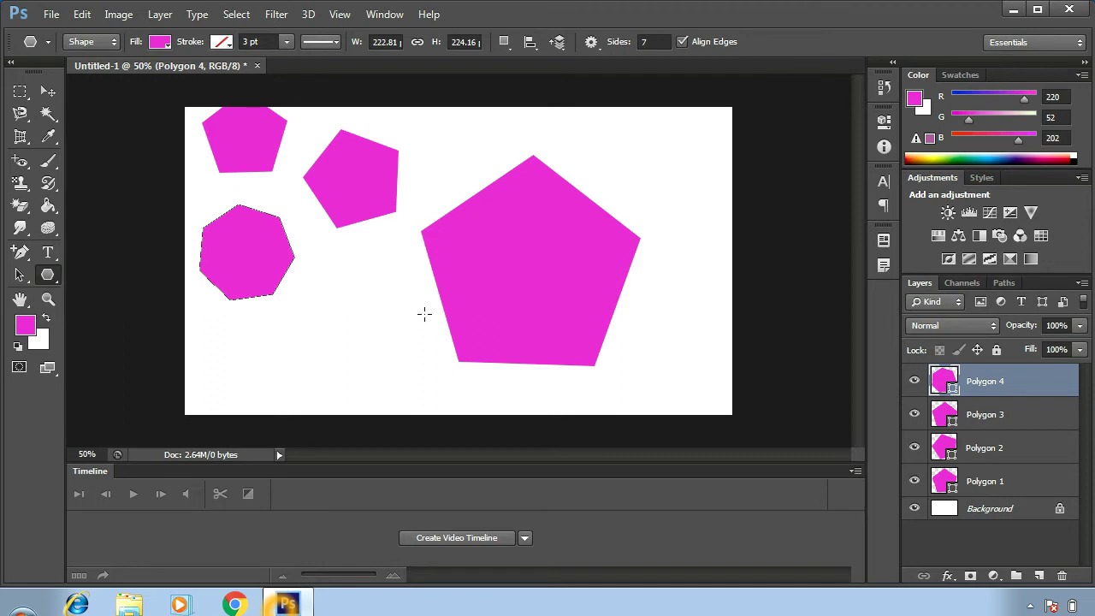
Switch to the Line tool and undo the heptagon and the pentagons back to the first pentagon
right_click(43, 275)
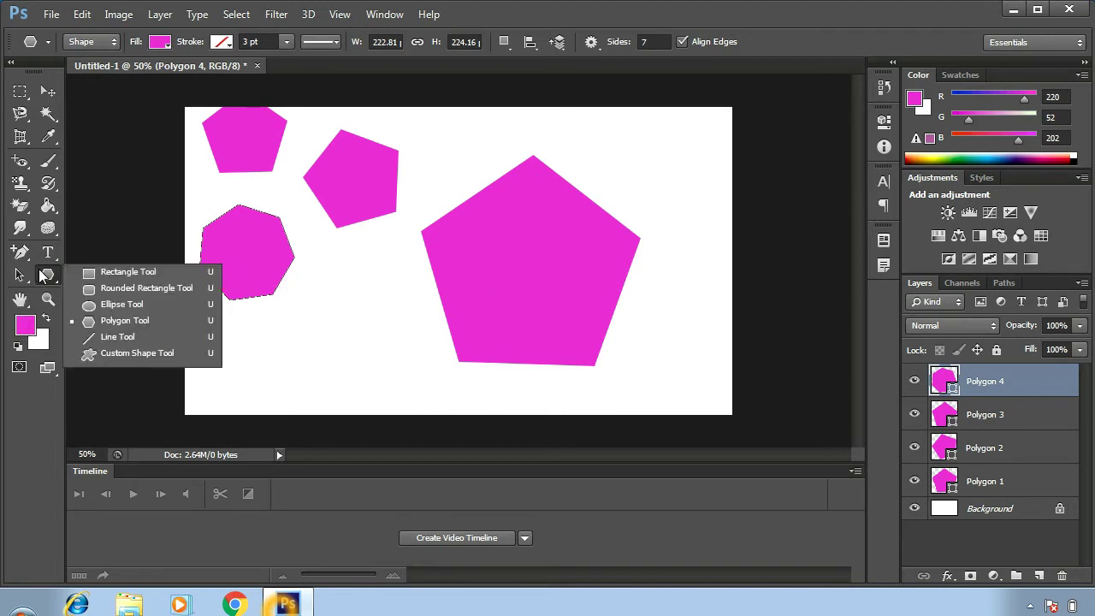
click(113, 338)
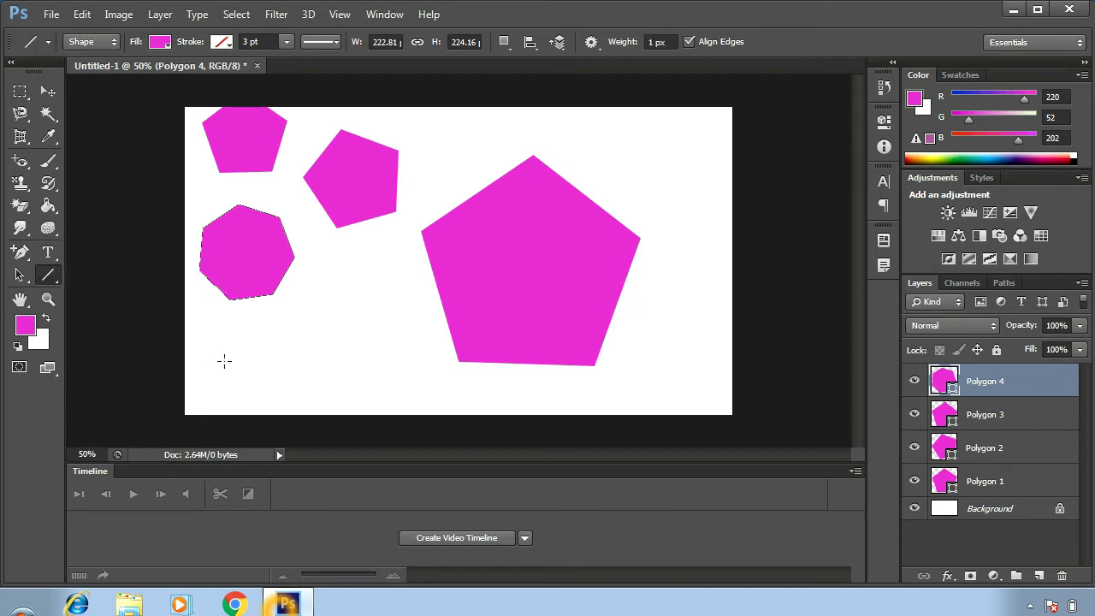
key(ctrl+alt+z)
key(ctrl+alt+z)
key(ctrl+alt+z)
key(ctrl+alt+z)
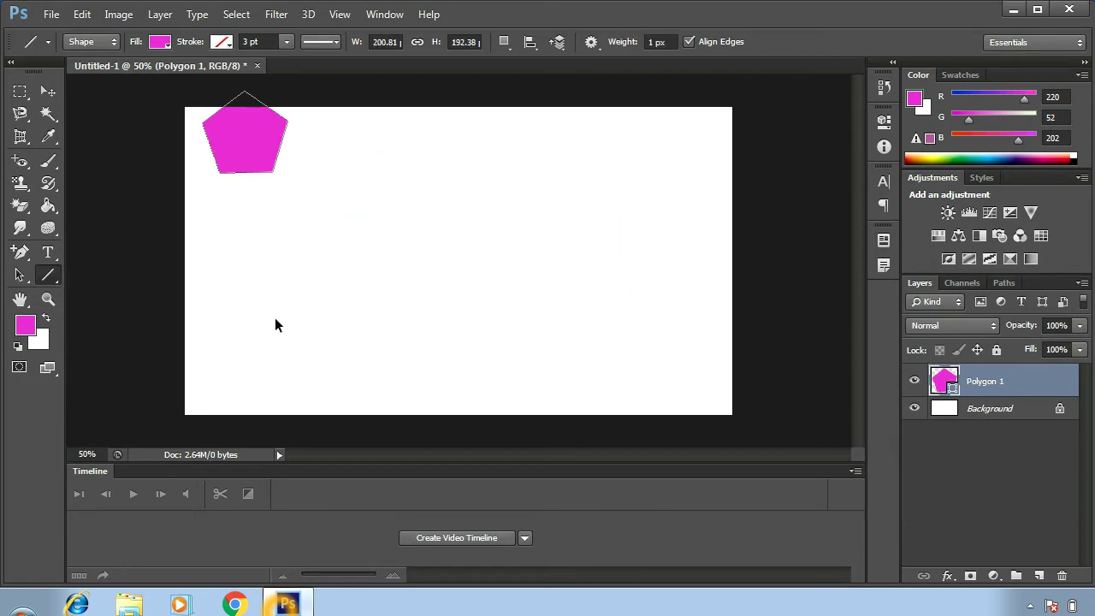
Draw two crossing lines, about 738 × 201 px and 884 × 265 px, and give the second a black dashed stroke
drag(304, 302, 620, 219)
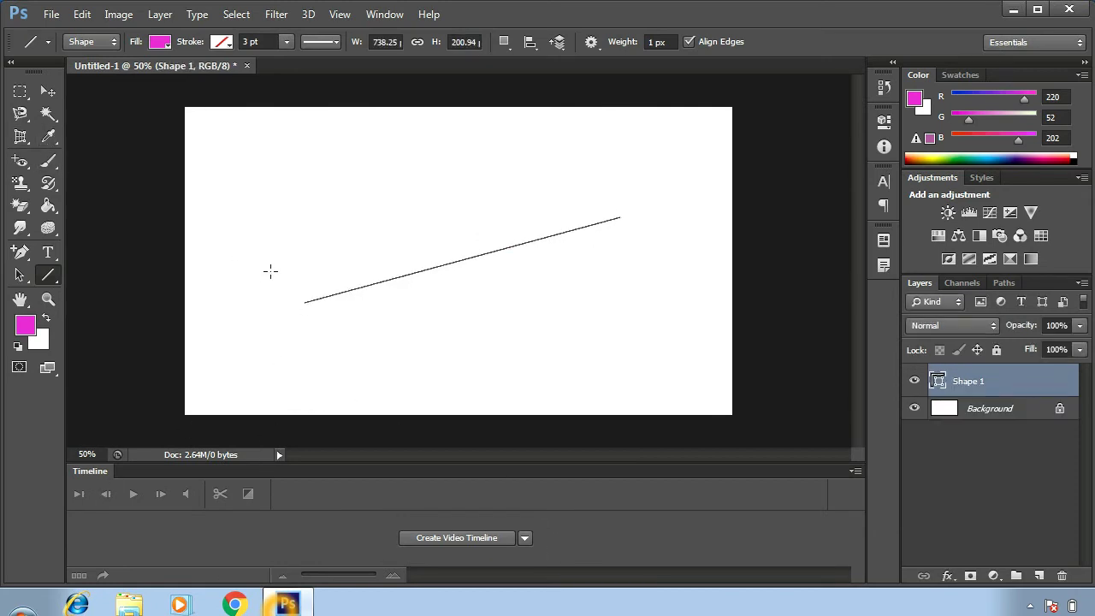
mouse_move(274, 180)
mouse_down()
mouse_move(665, 254)
mouse_move(652, 293)
mouse_up()
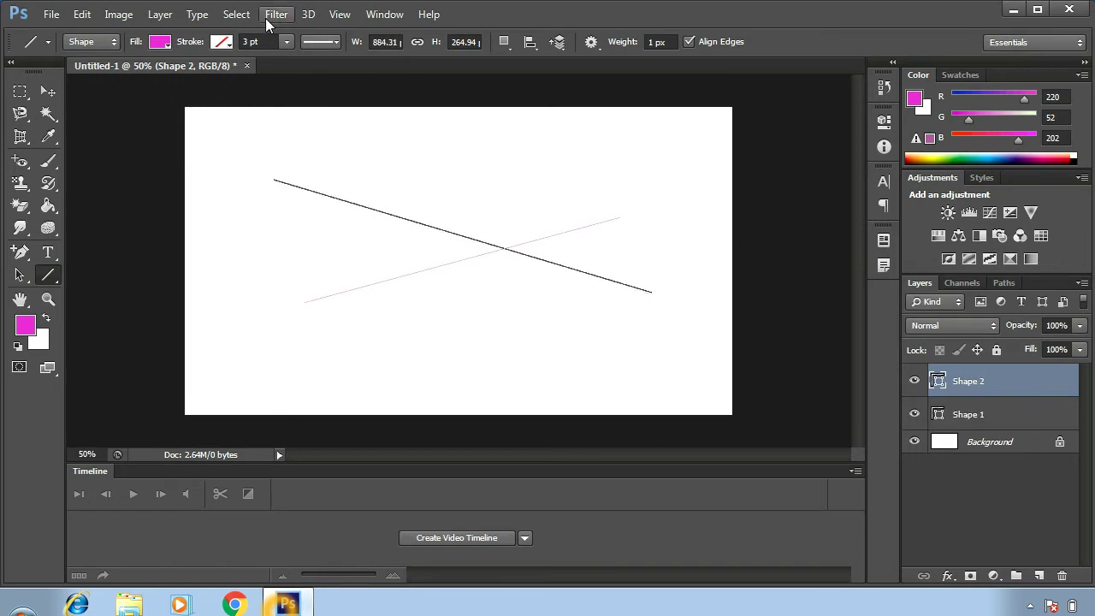
click(225, 42)
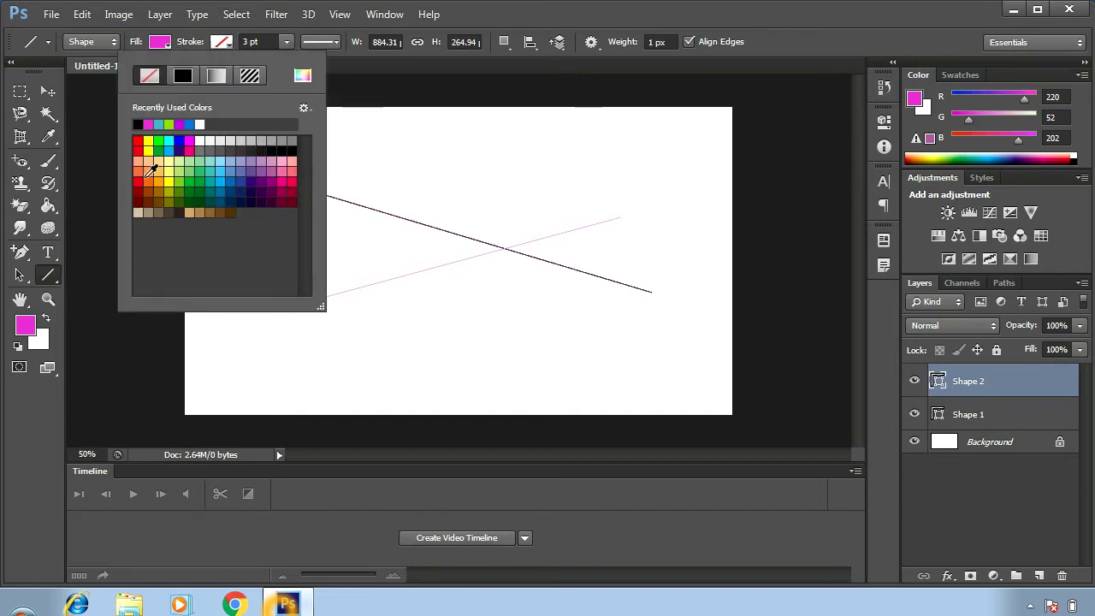
click(143, 118)
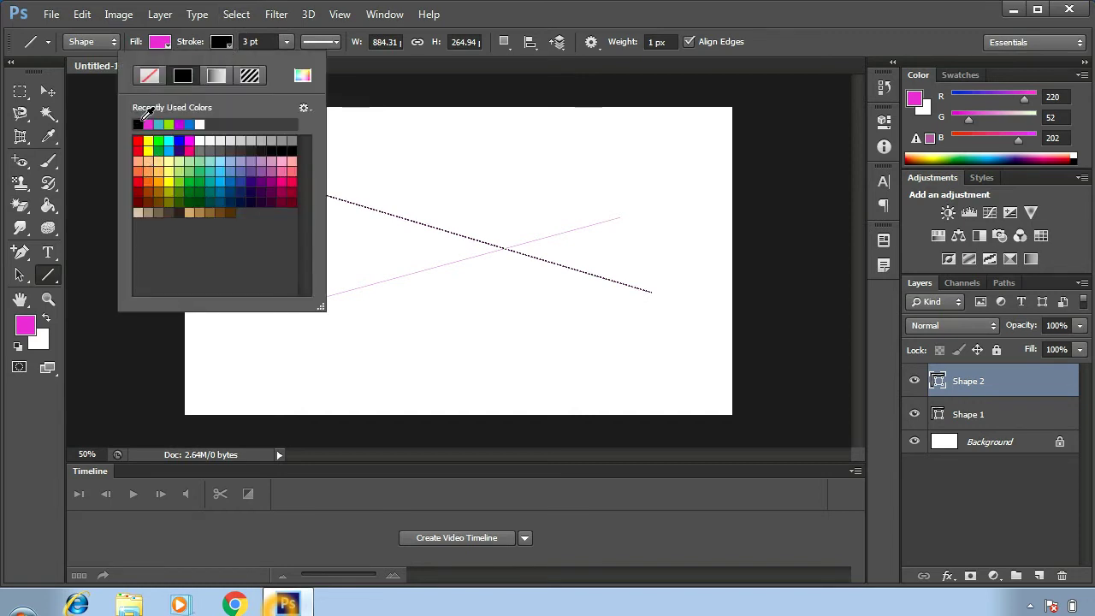
click(308, 39)
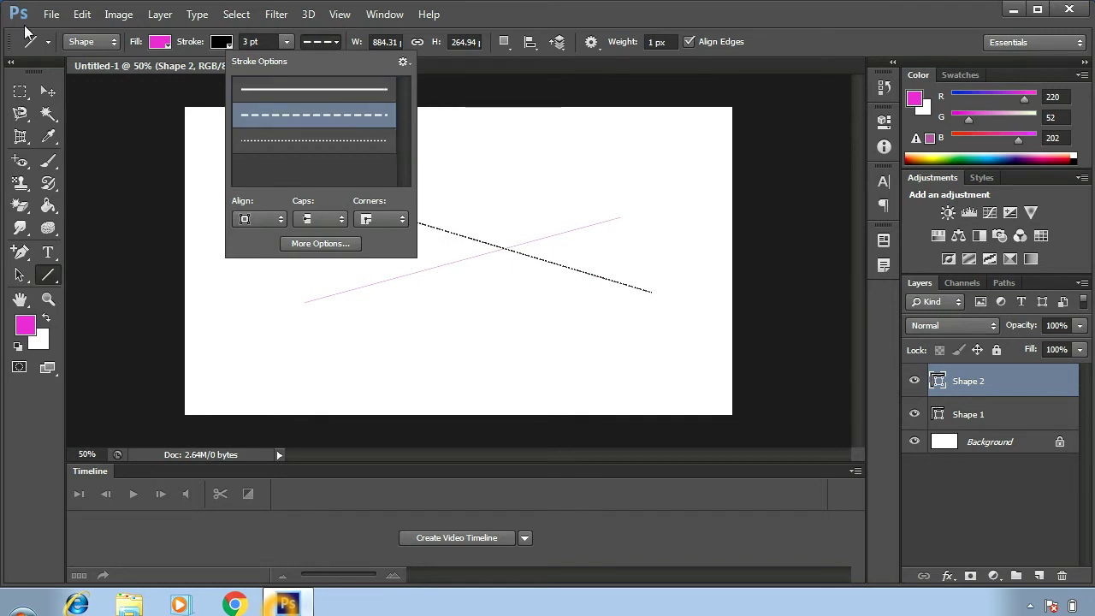
click(47, 45)
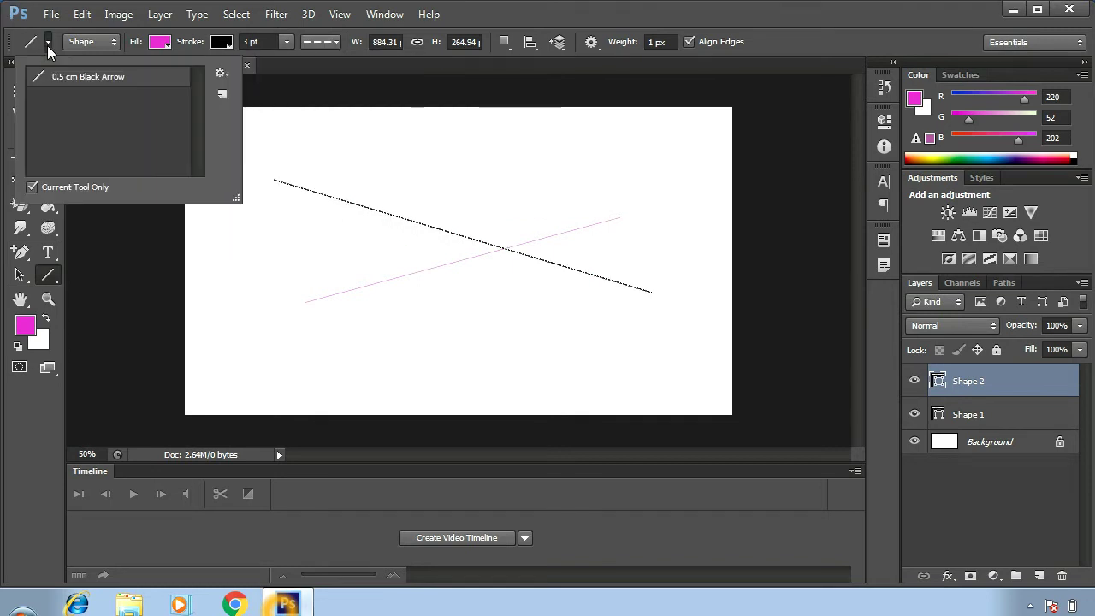
click(105, 47)
click(104, 46)
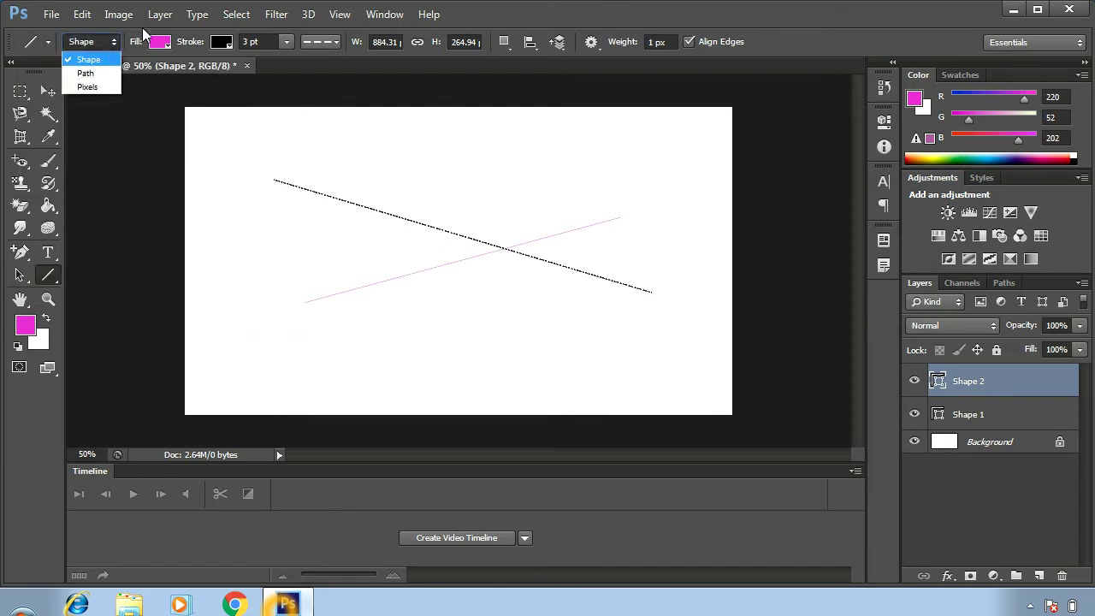
Set the stroke width of the black dashed line to 20 pt
click(253, 44)
click(248, 43)
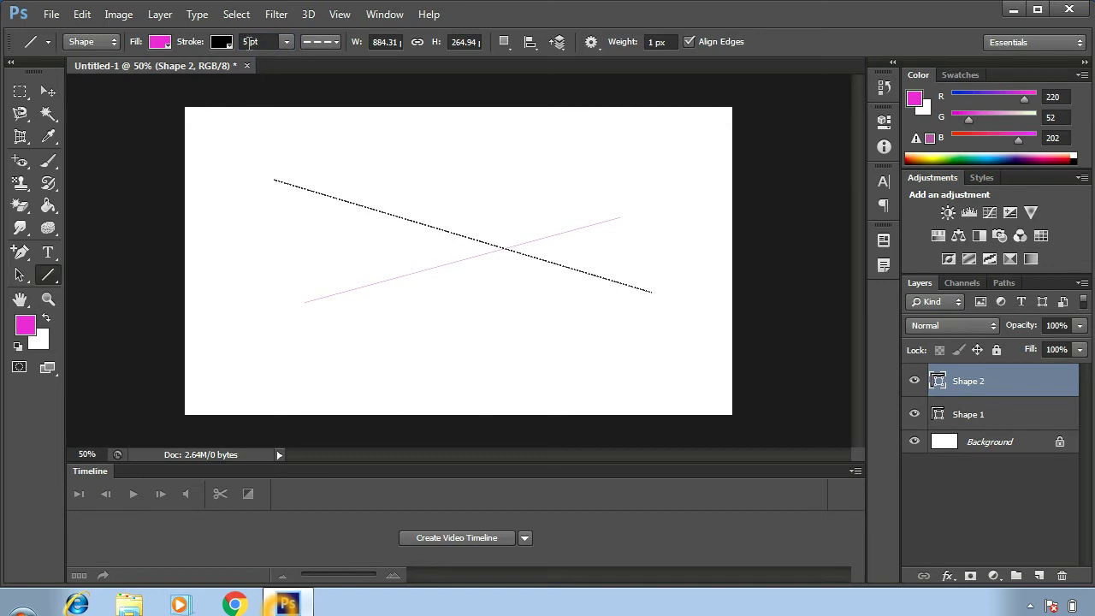
click(244, 43)
text(2)
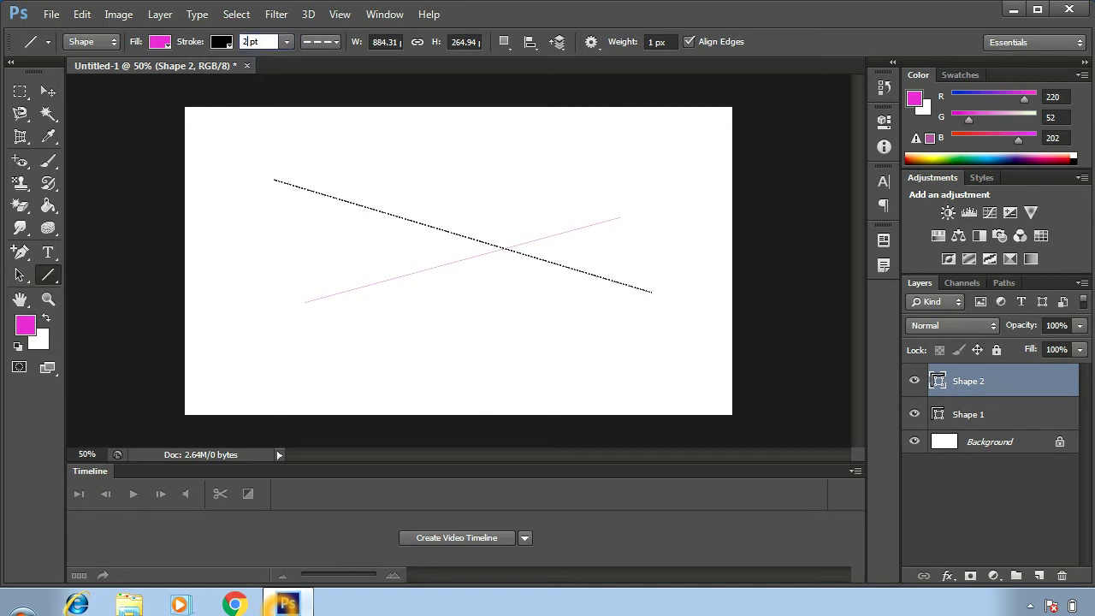
text(0)
key(Return)
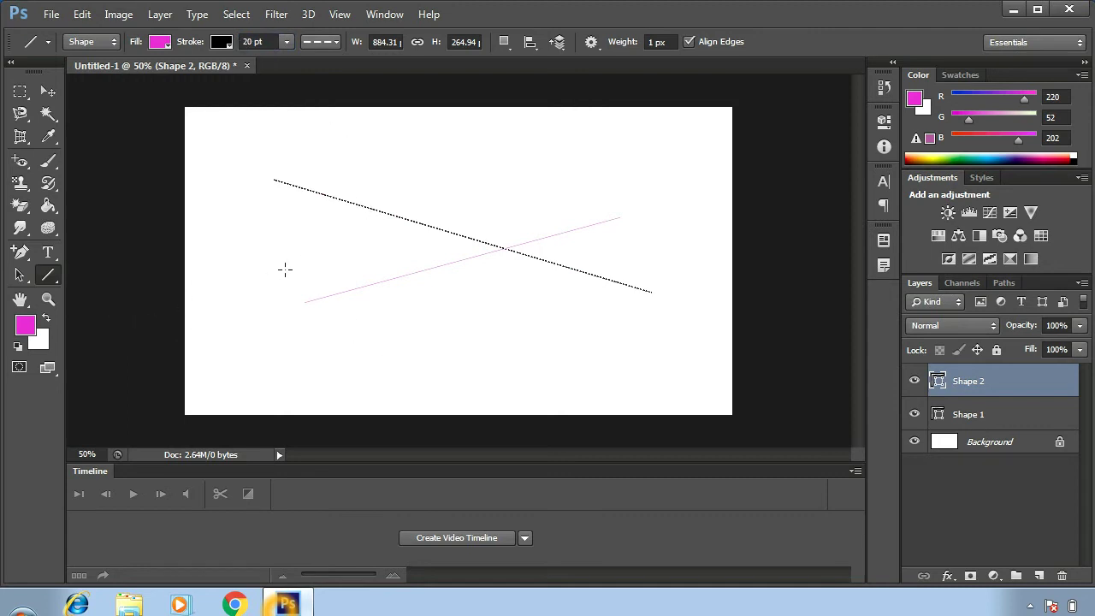
Undo the stroke changes and both lines, back to the blank white background
key(ctrl+alt+z)
key(ctrl+alt+z)
key(ctrl+alt+z)
key(ctrl+alt+z)
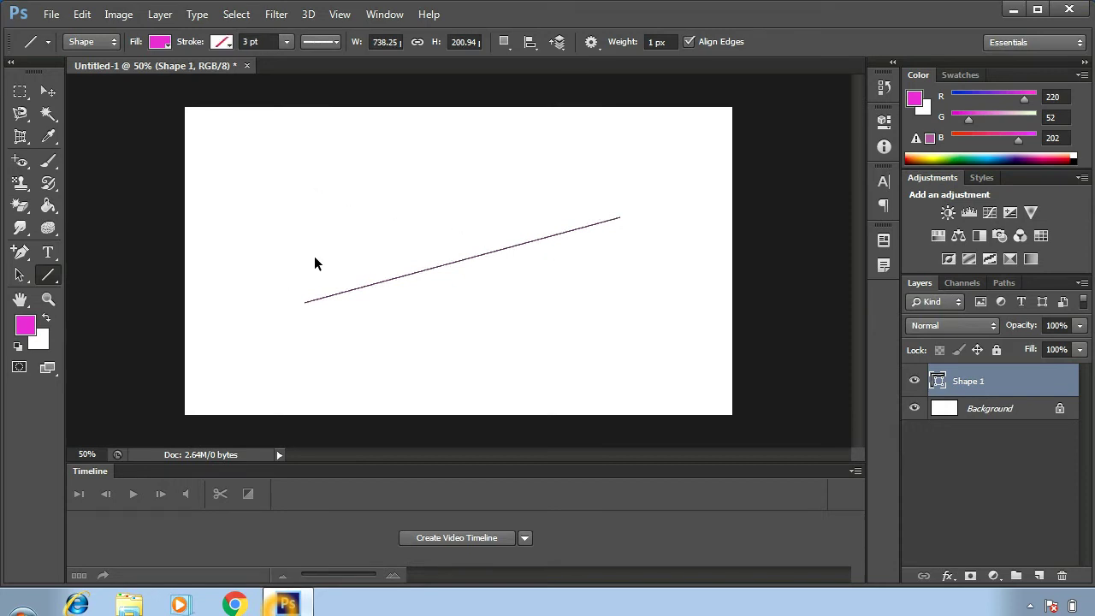
key(ctrl+alt+z)
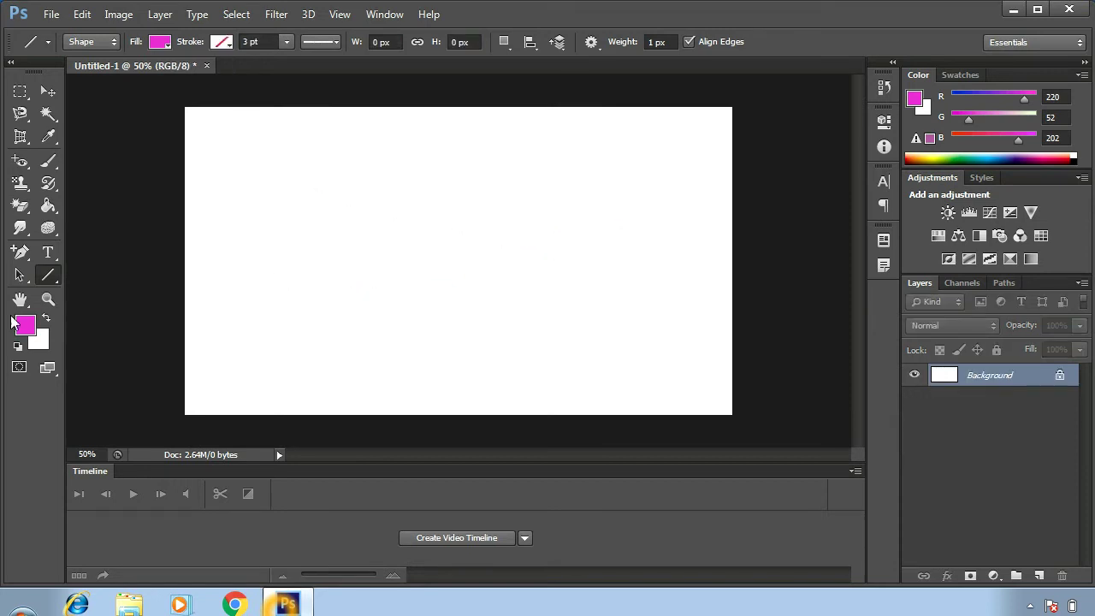
Use the Custom Shape tool to draw a magenta blob about 360 × 326 px near the canvas centre
right_click(54, 273)
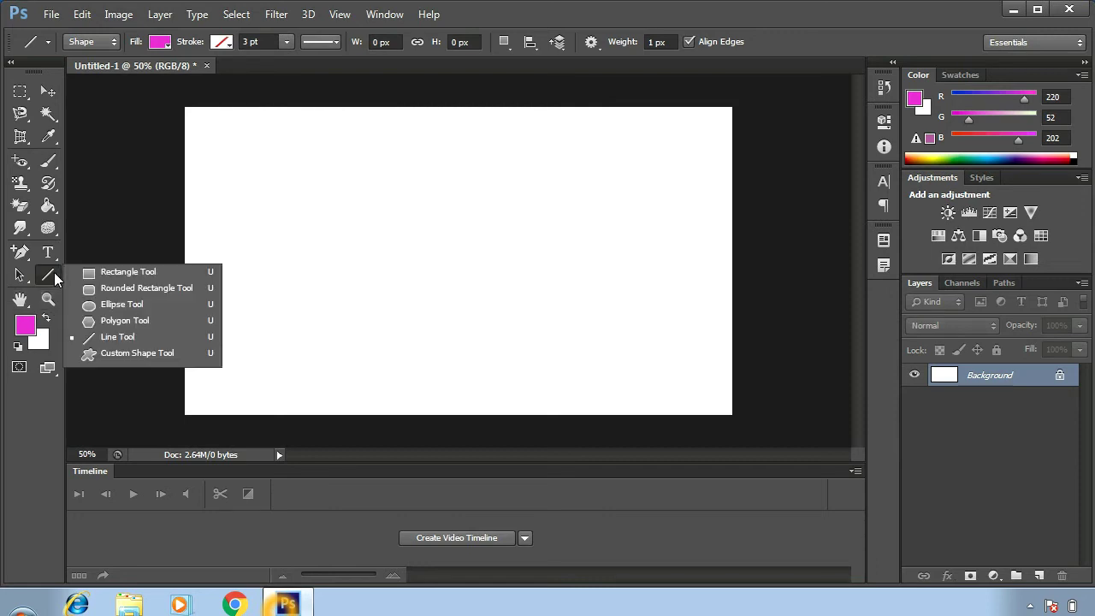
click(99, 357)
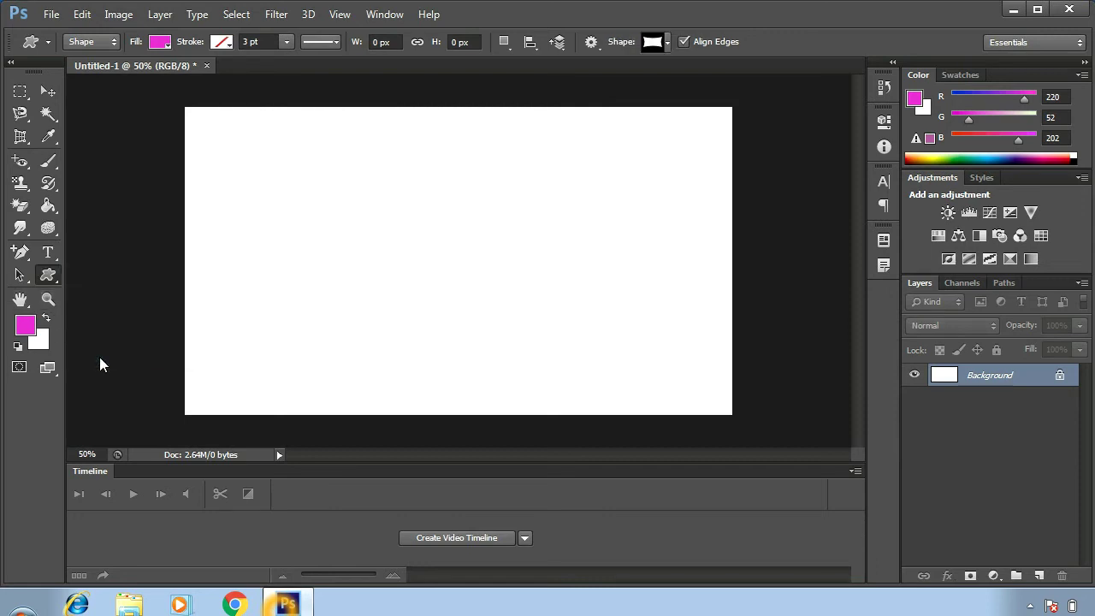
click(665, 48)
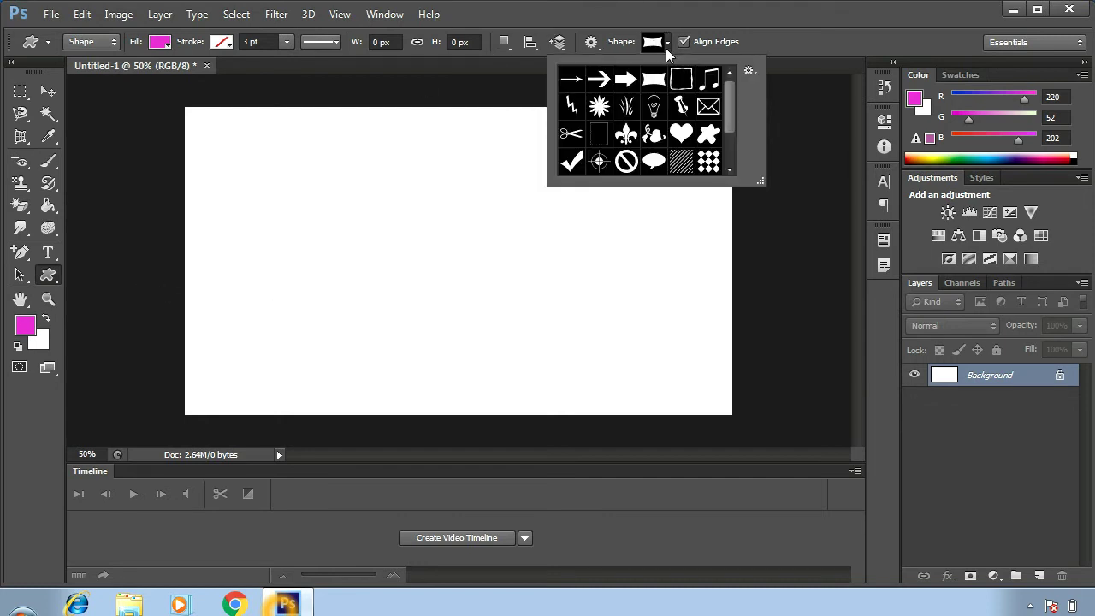
click(681, 135)
double_click(705, 139)
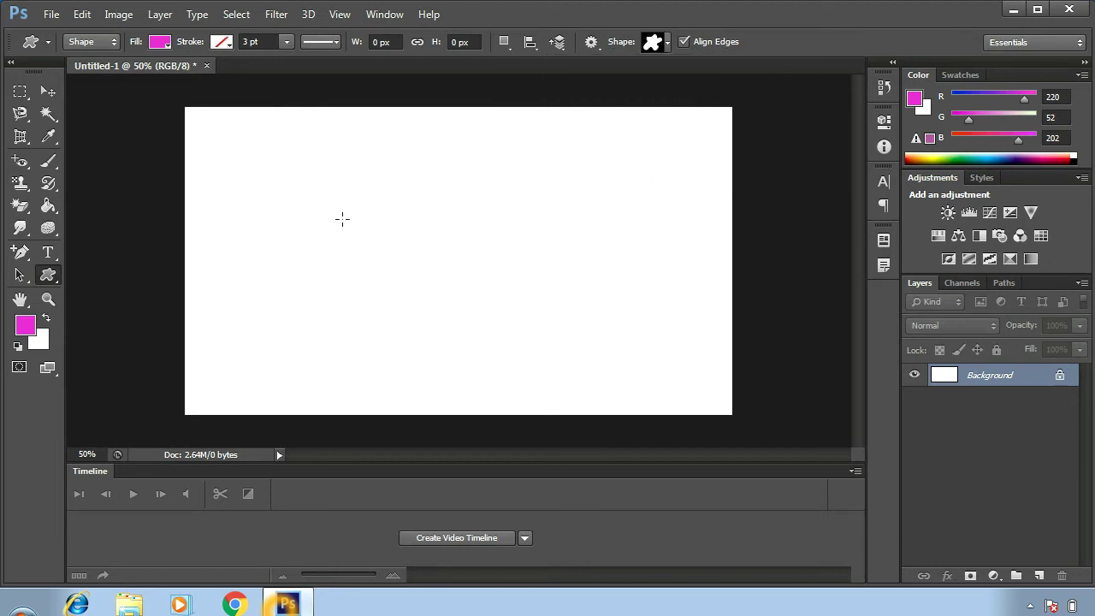
drag(341, 219, 495, 357)
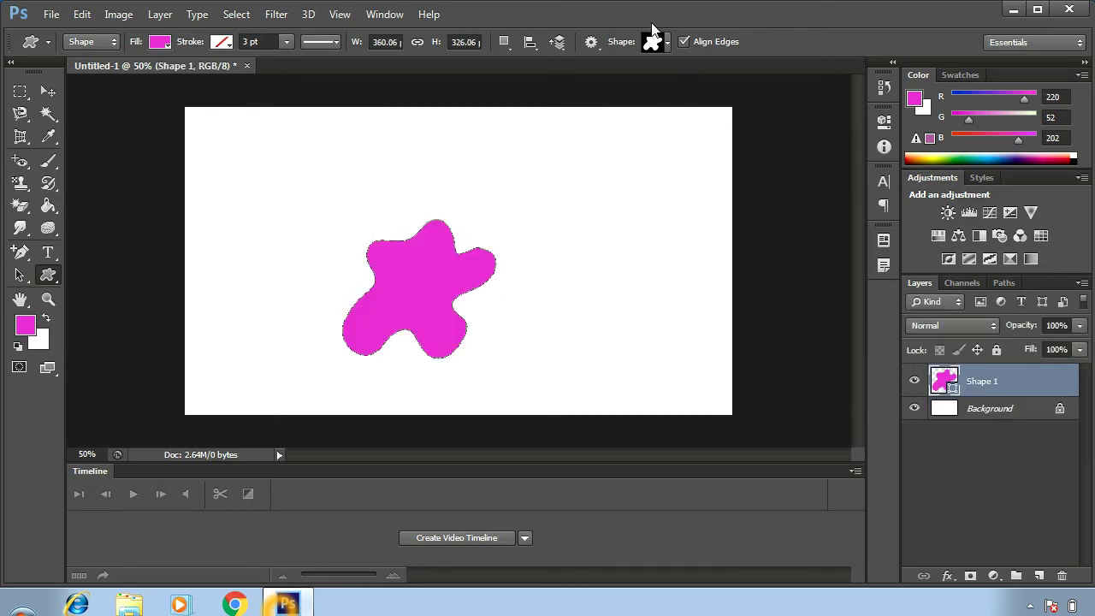
Draw a magenta light bulb custom shape about 280 × 404 px to the right of the blob
click(668, 43)
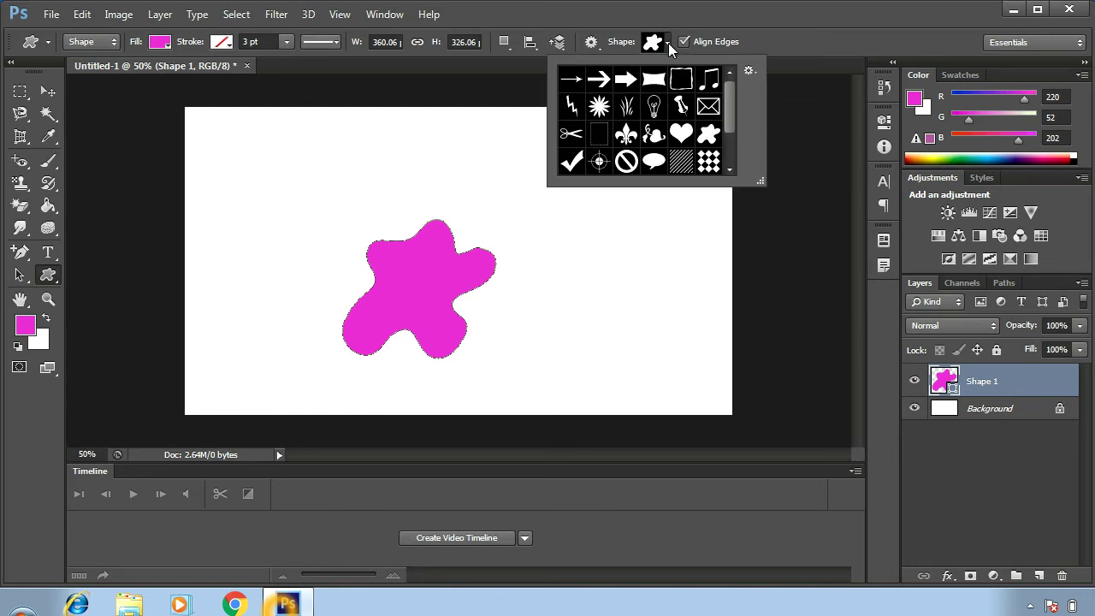
click(655, 89)
double_click(654, 104)
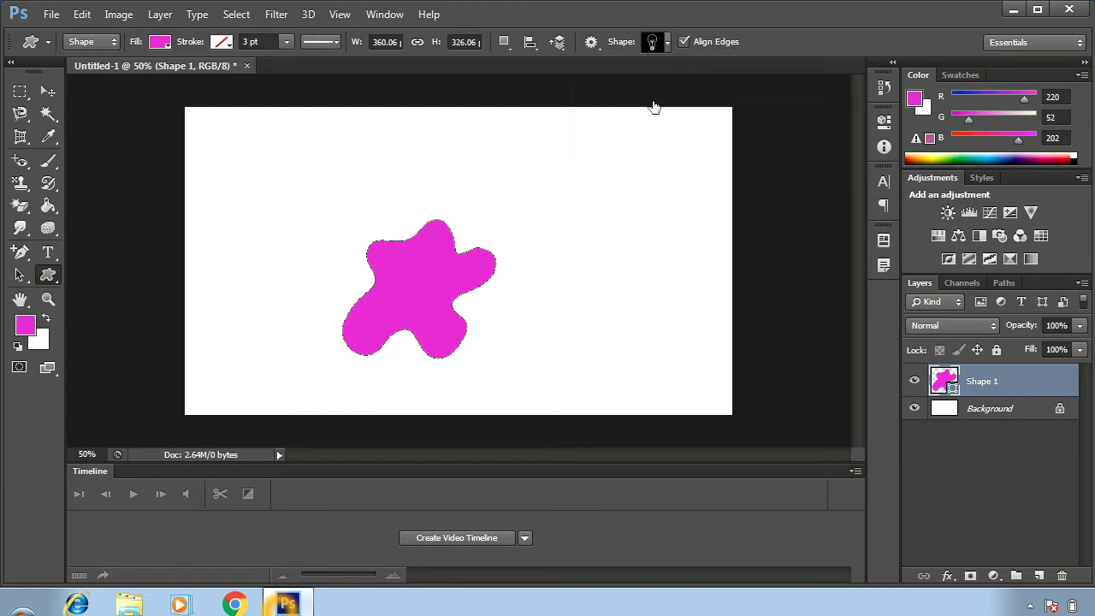
drag(522, 200, 640, 372)
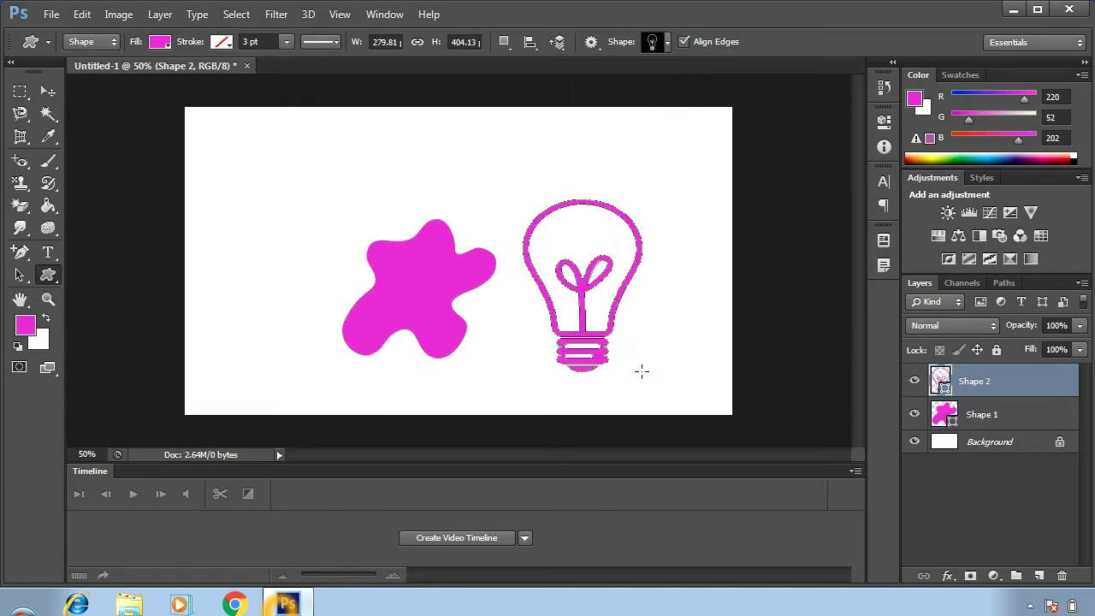
Draw a magenta twelve-petalled flower custom shape about 278 × 300 px to the upper left of the blob
click(667, 42)
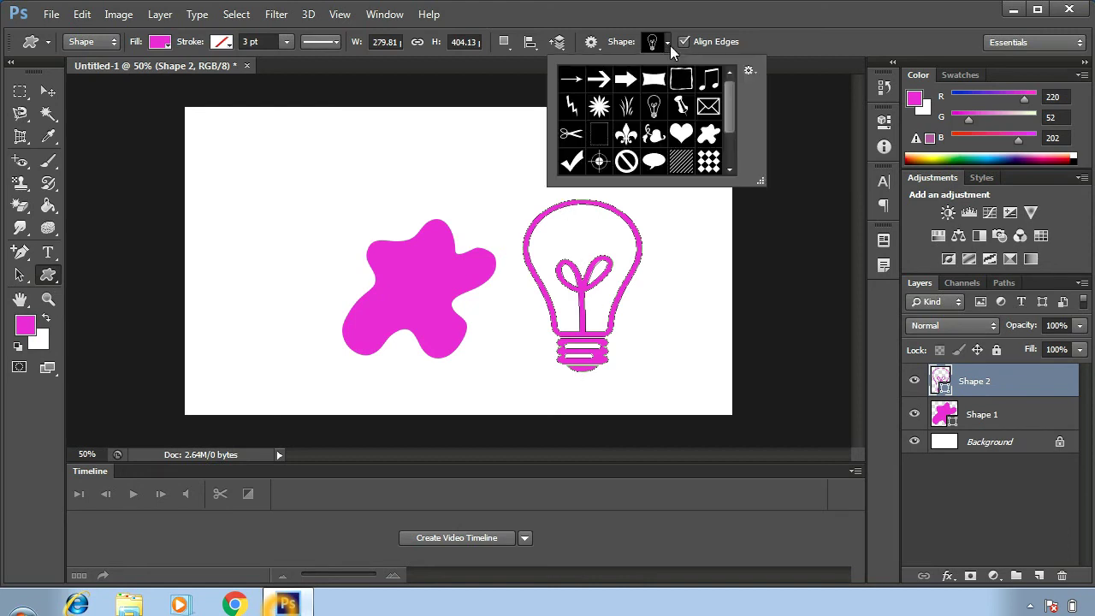
drag(728, 93, 730, 124)
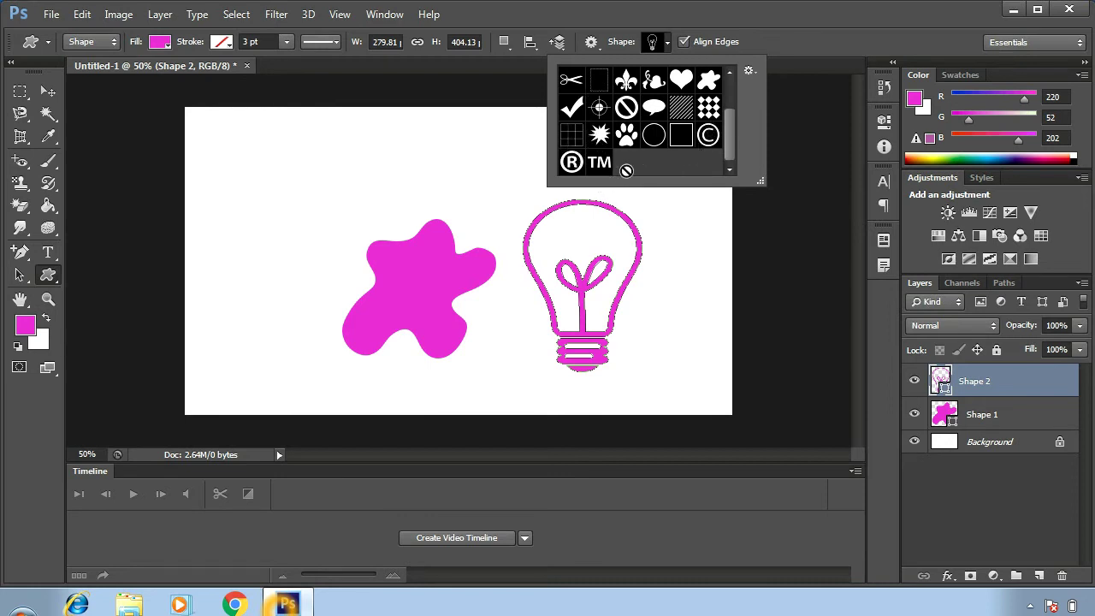
drag(730, 143, 738, 100)
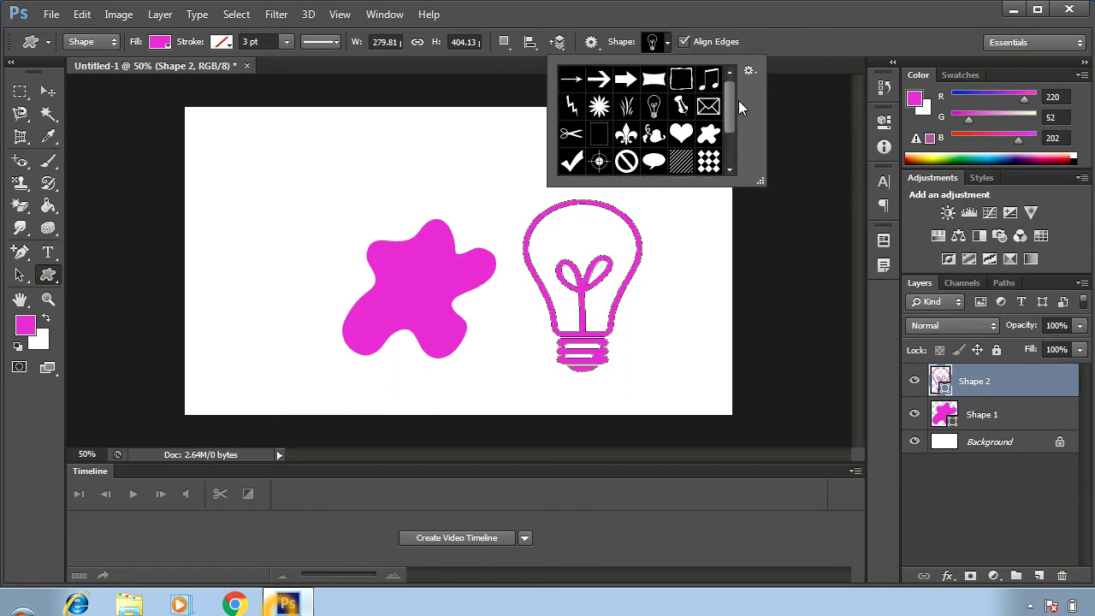
click(598, 106)
drag(255, 163, 373, 293)
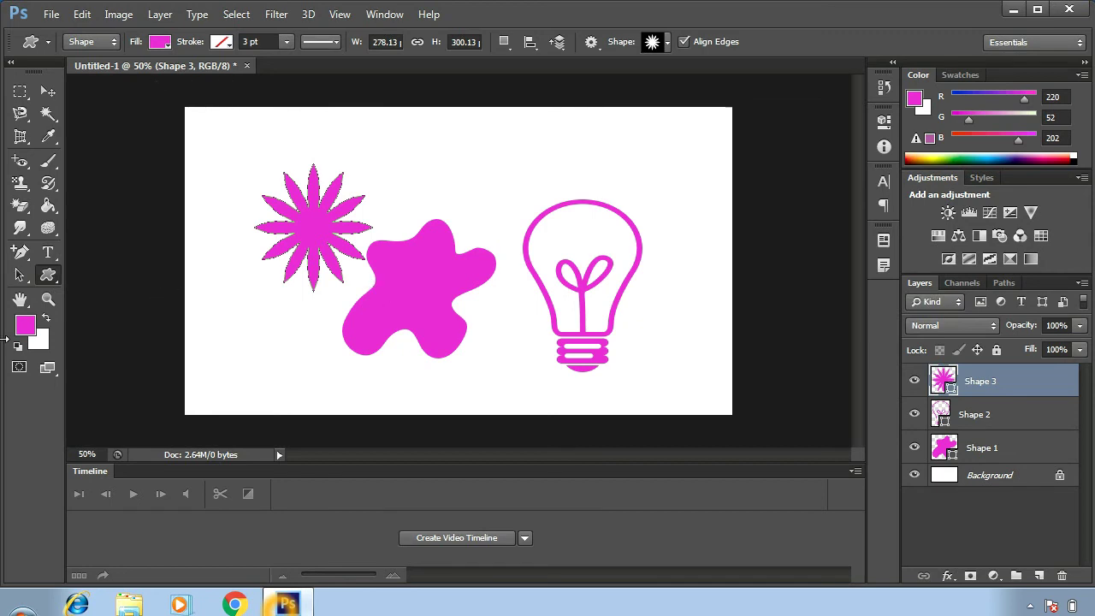
Use the Path Selection tool to move the flower shape up and left, clear of the blob
right_click(52, 274)
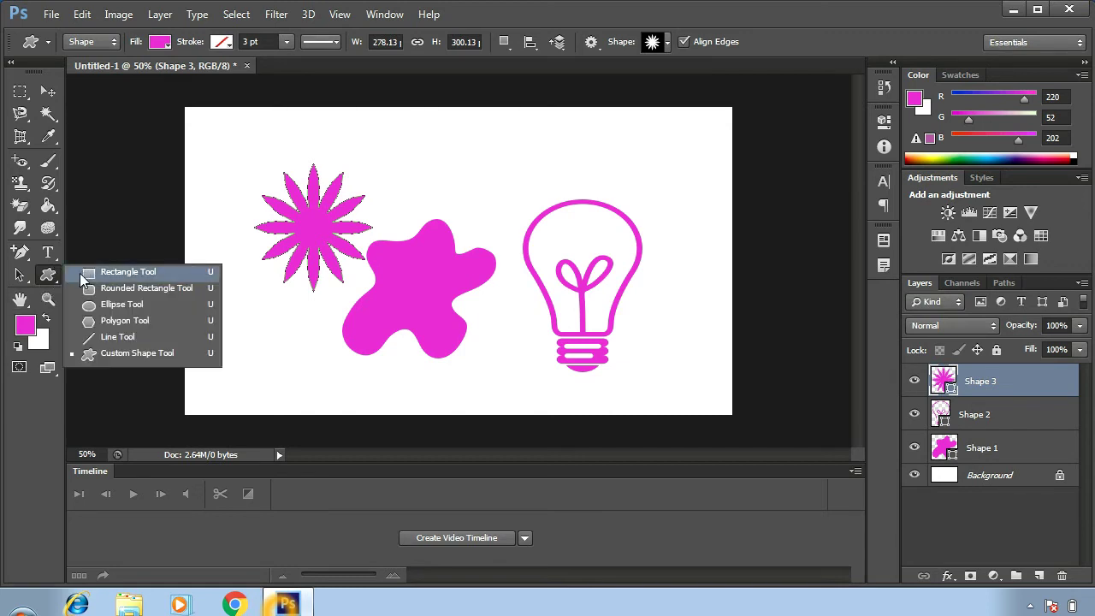
click(11, 279)
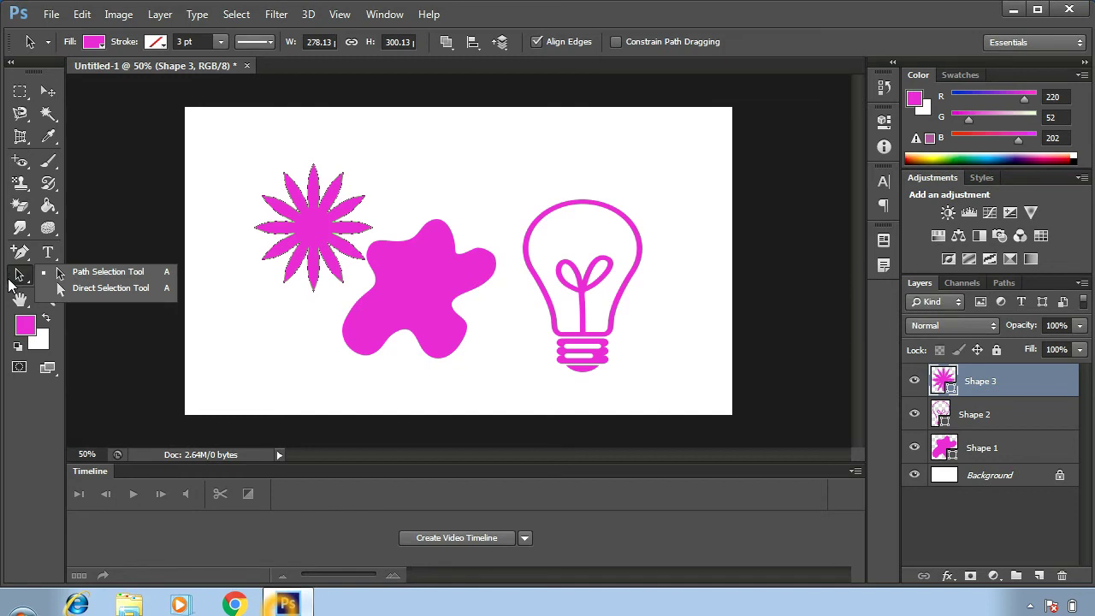
click(107, 276)
click(324, 249)
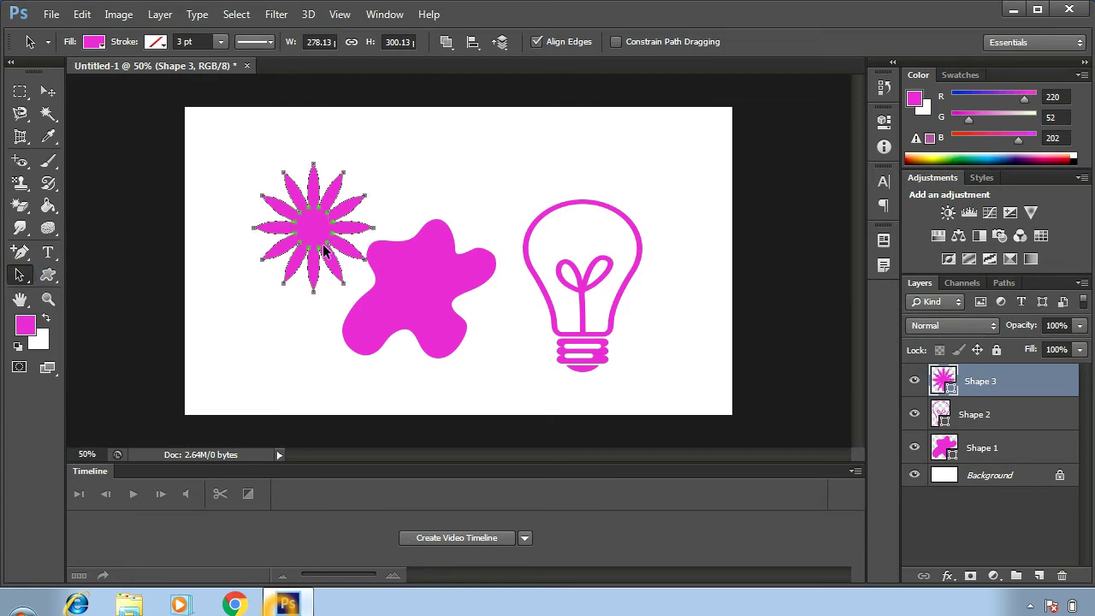
drag(323, 245, 264, 197)
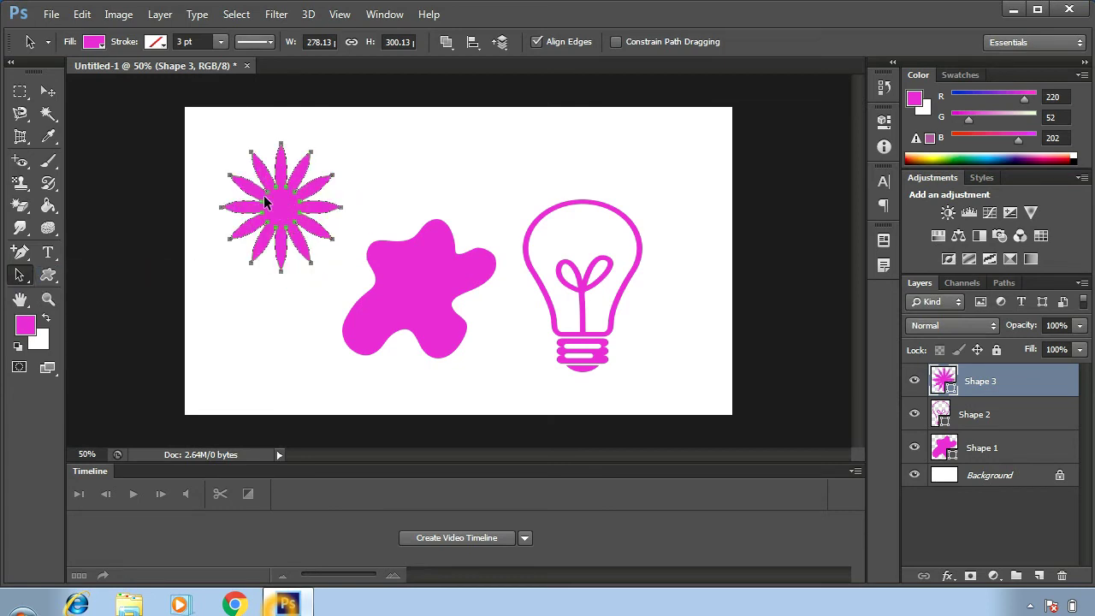
Move the blob shape up so it sits level beside the flower
click(396, 307)
drag(396, 308, 410, 237)
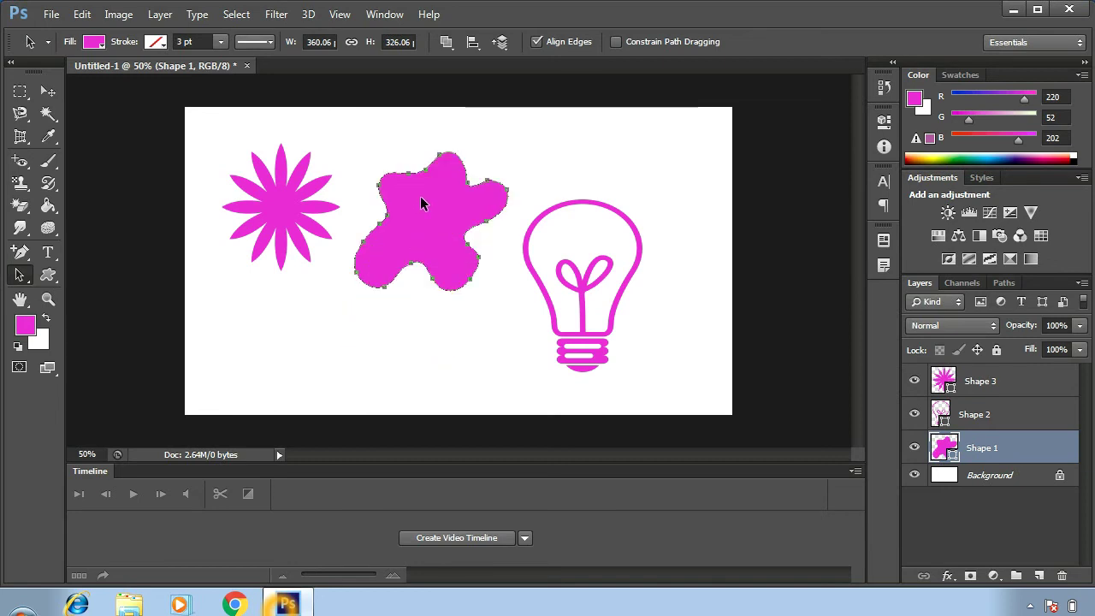
drag(420, 197, 414, 193)
Move the light bulb shape into the upper-right corner of the canvas
click(576, 333)
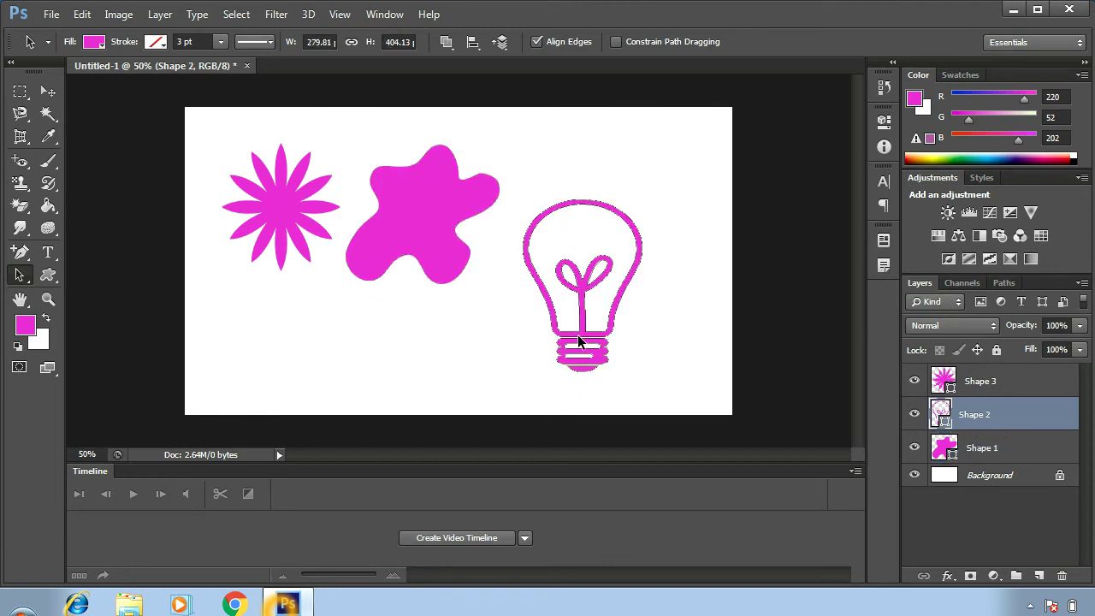
drag(578, 335, 587, 297)
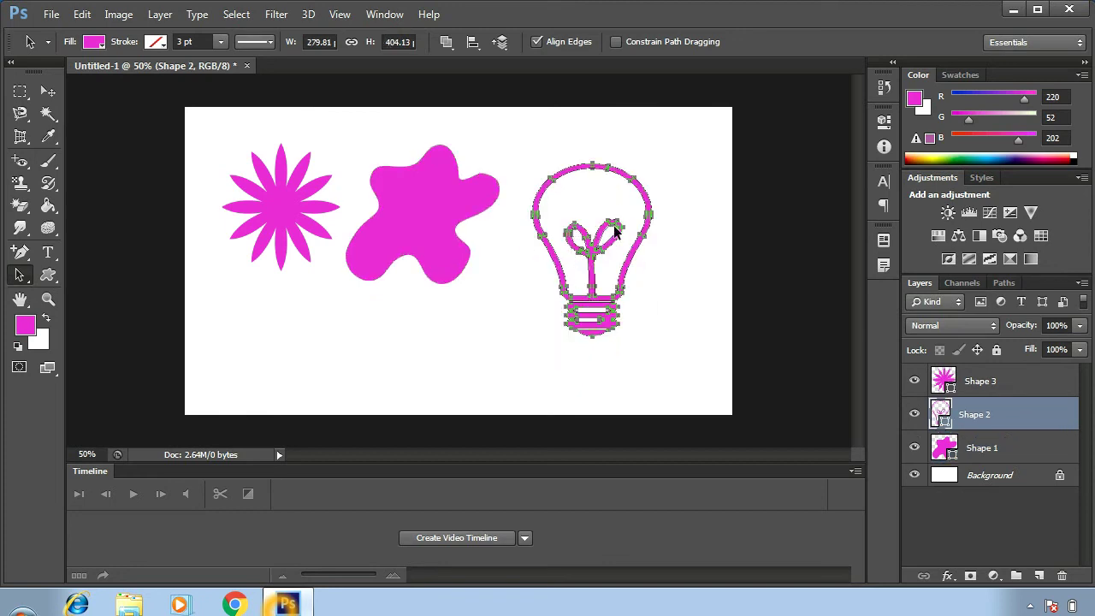
drag(610, 225, 665, 175)
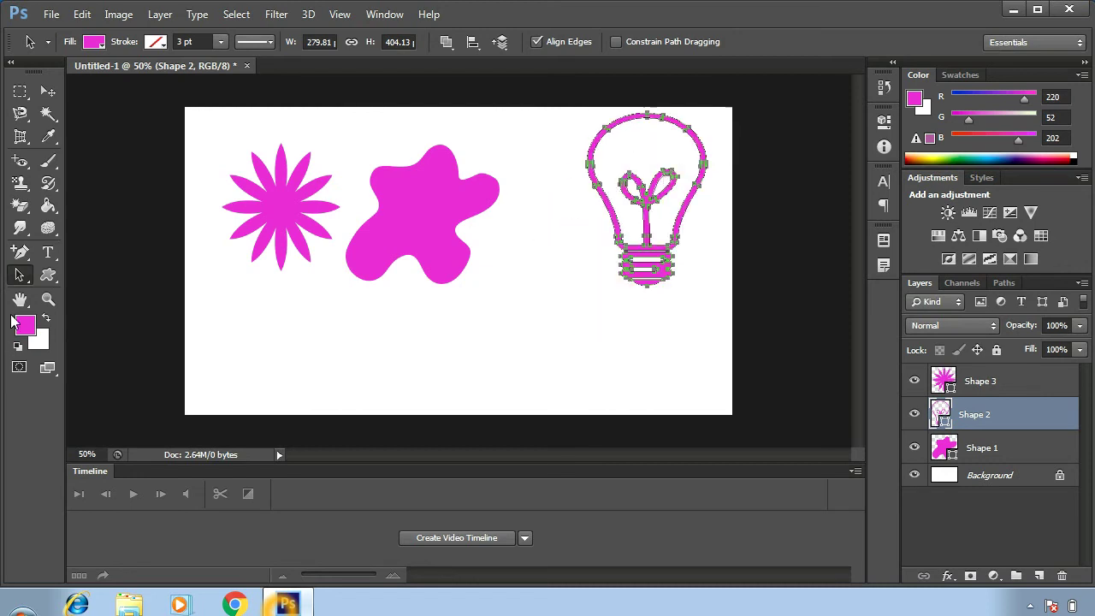
Select the blob shape and switch to the Direct Selection tool
click(408, 209)
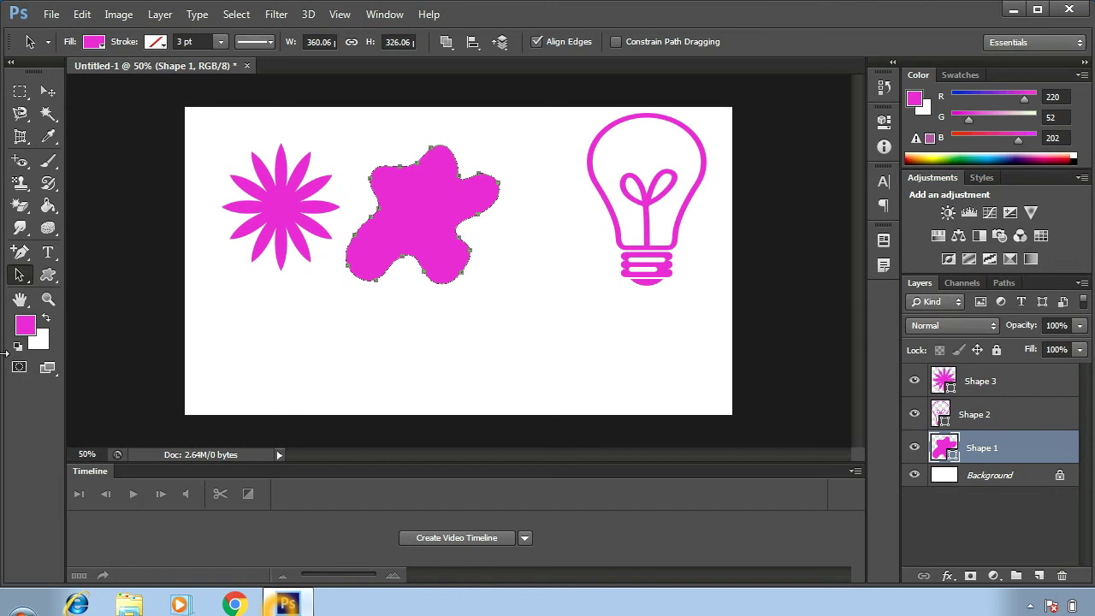
right_click(27, 276)
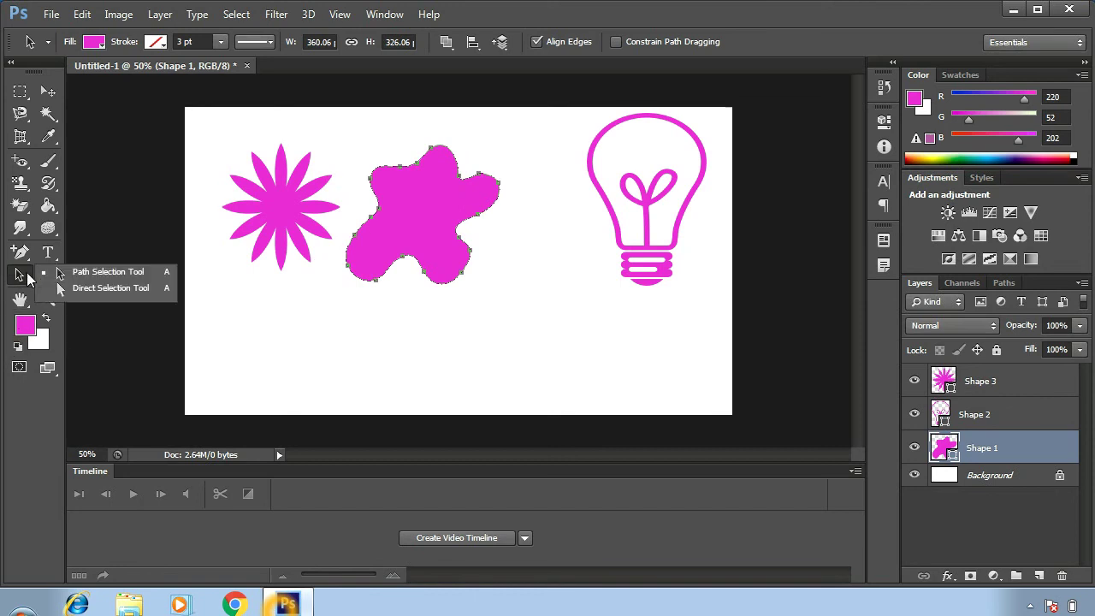
click(97, 288)
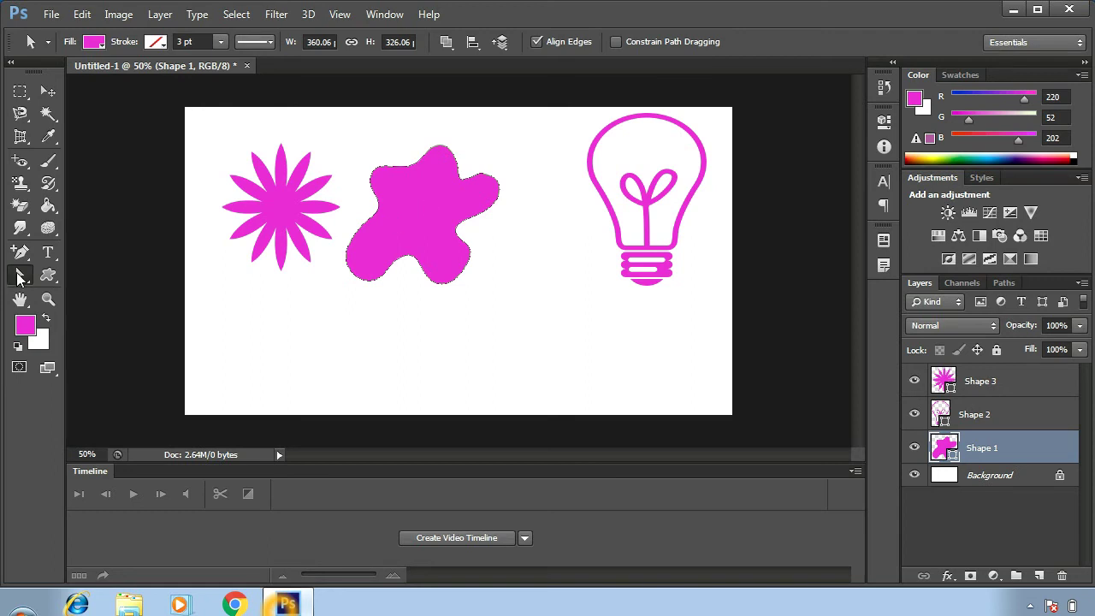
Use the Direct Selection tool to pull the blob's lower-left anchor point downward, stretching that lobe into a pointed tail
click(20, 275)
click(106, 288)
click(19, 275)
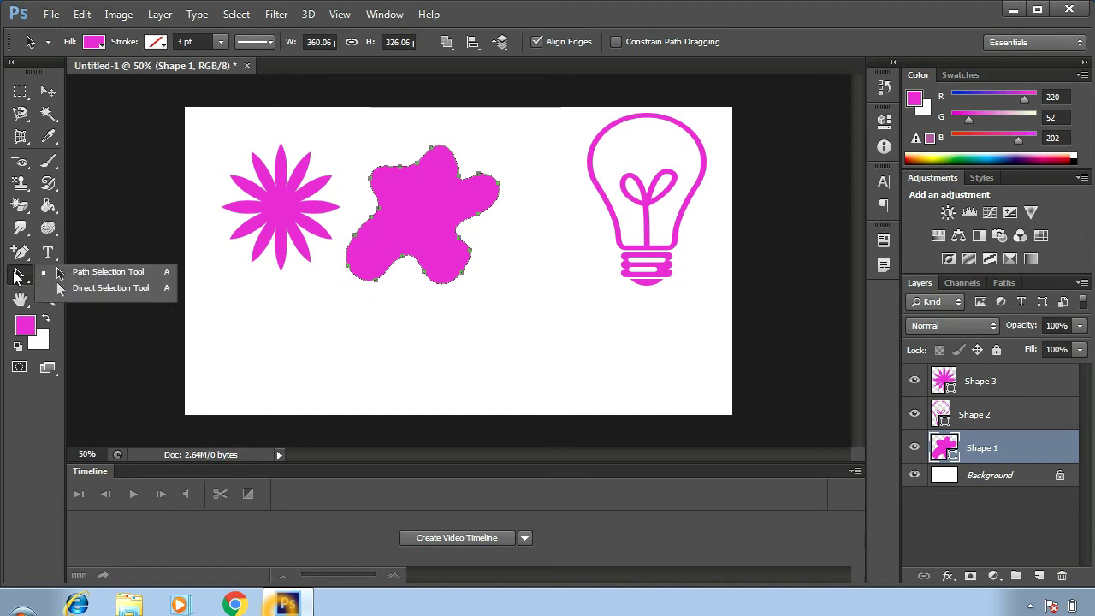
click(135, 290)
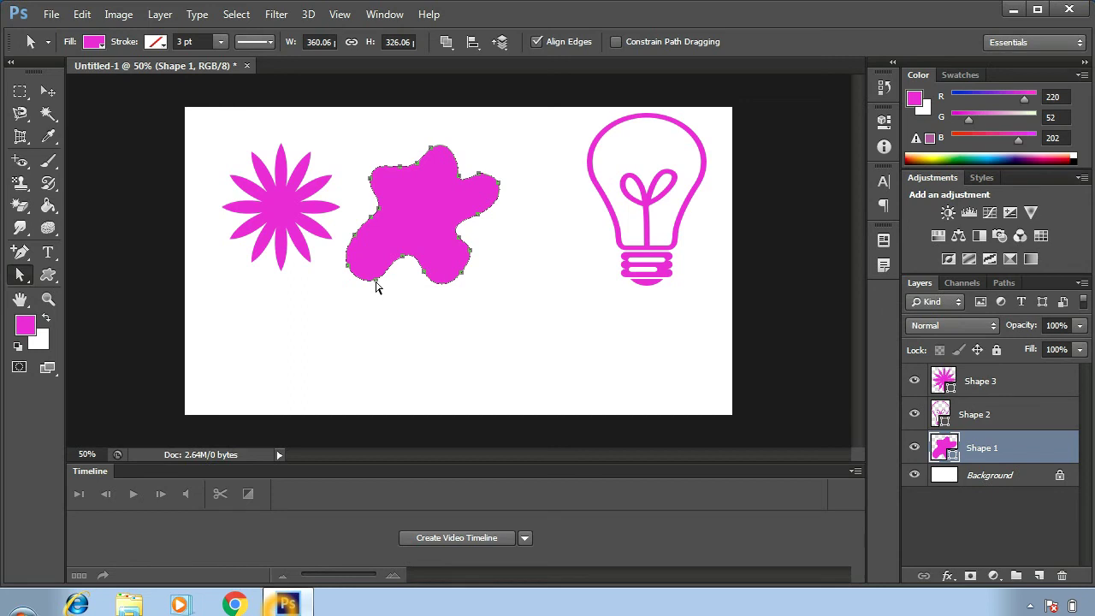
drag(376, 287, 325, 460)
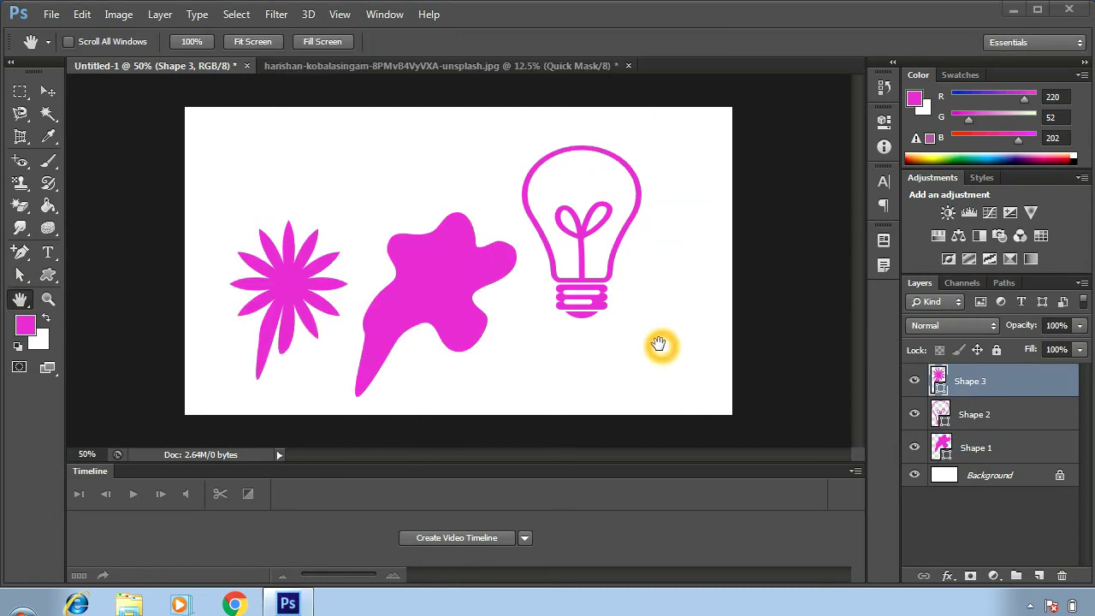
Switch to the open portrait photo document and zoom in on the face to 16.67%
click(28, 295)
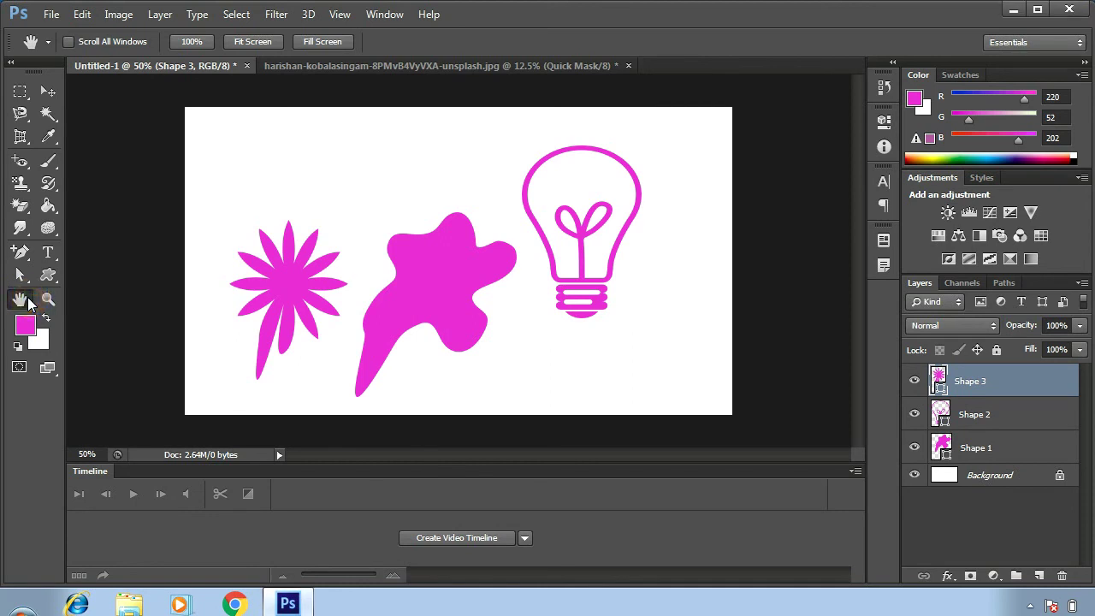
click(30, 301)
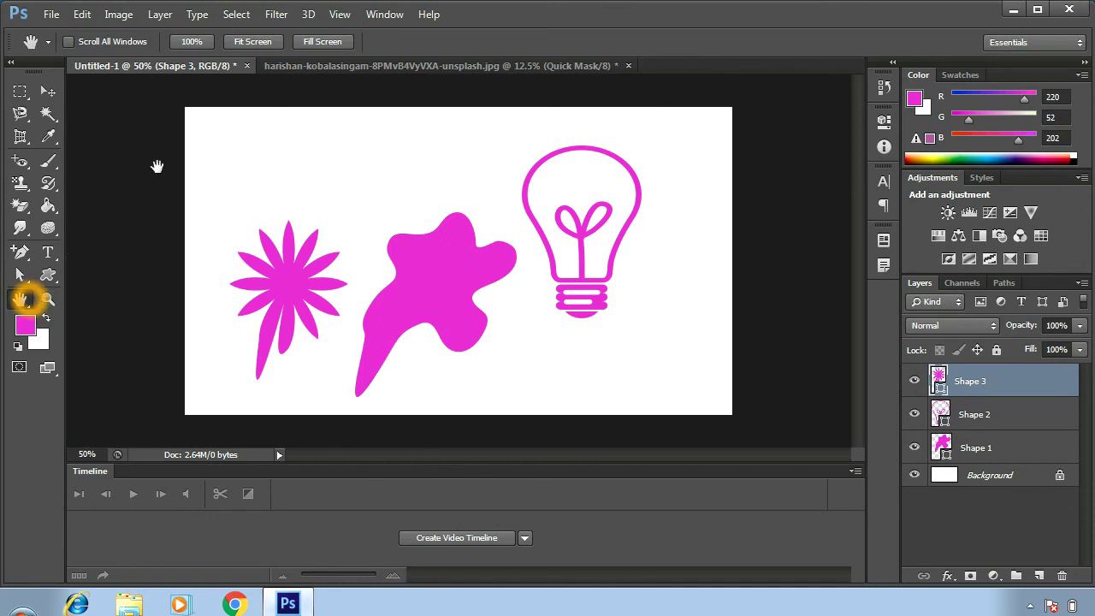
click(334, 64)
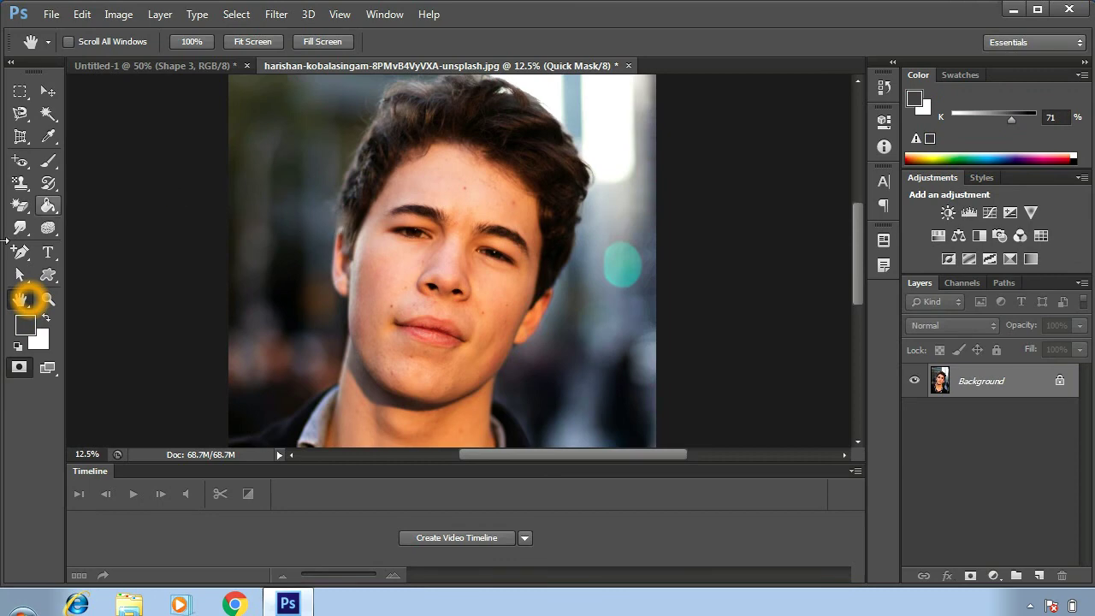
click(49, 301)
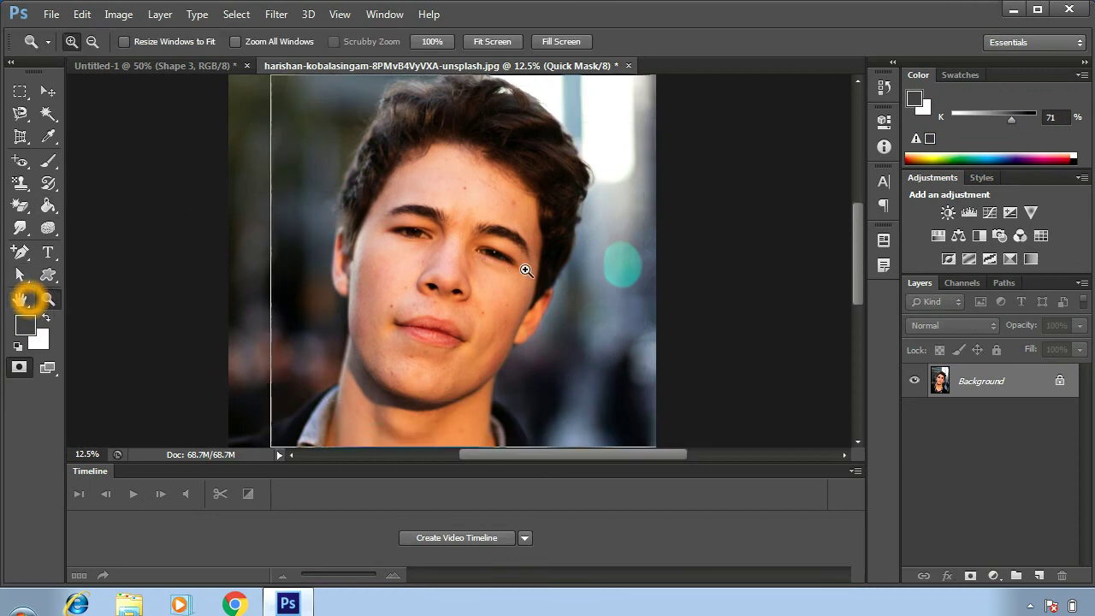
click(481, 265)
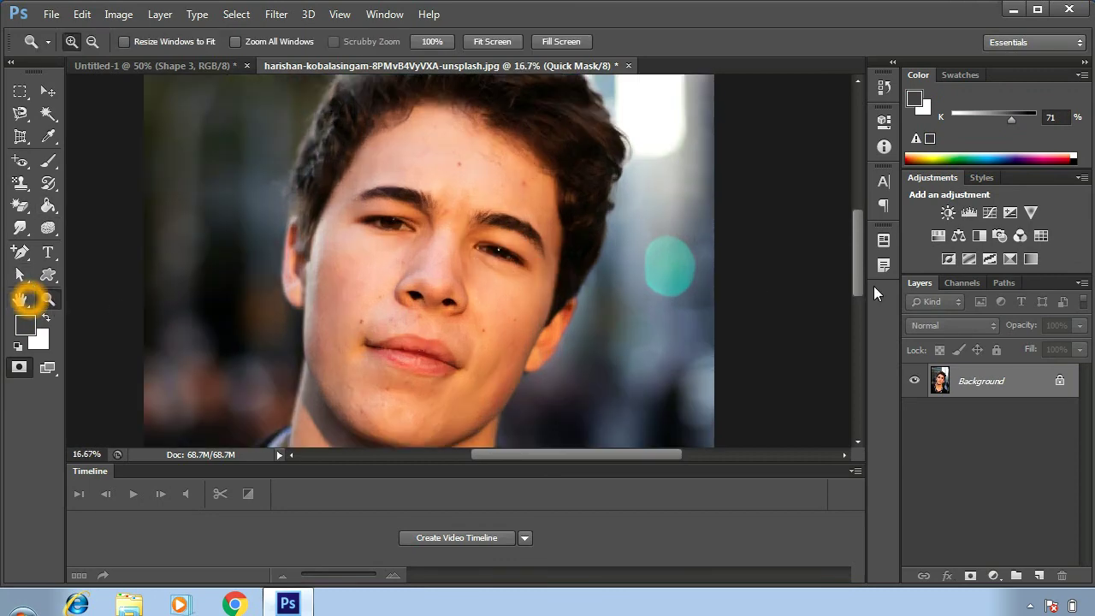
Pan around the portrait with the Hand tool, from the face down to the collar and back, to examine different areas
click(19, 298)
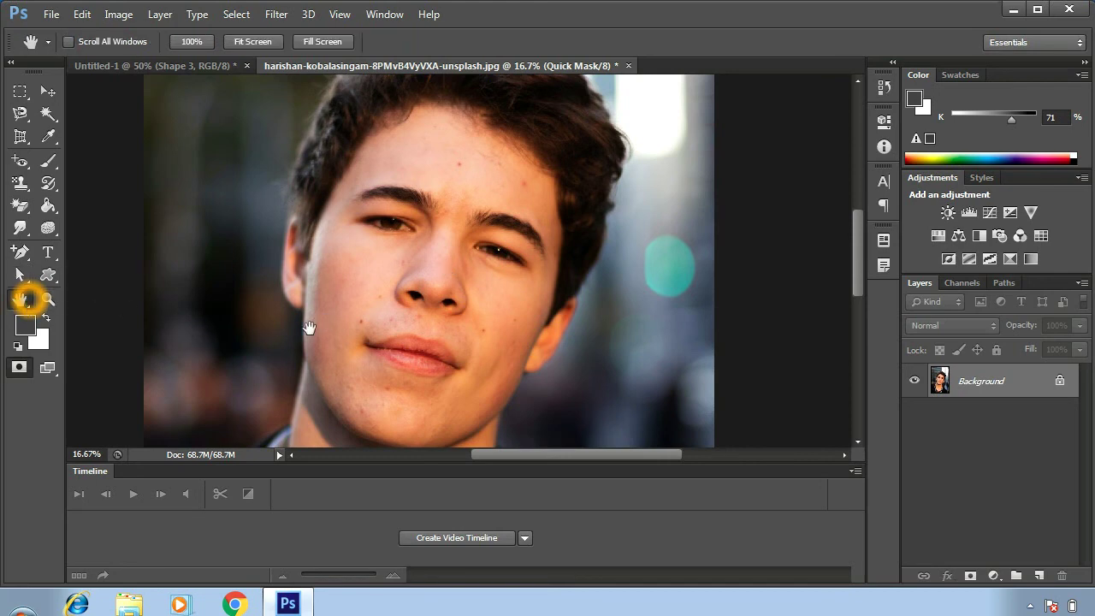
drag(309, 328, 361, 196)
drag(396, 313, 416, 225)
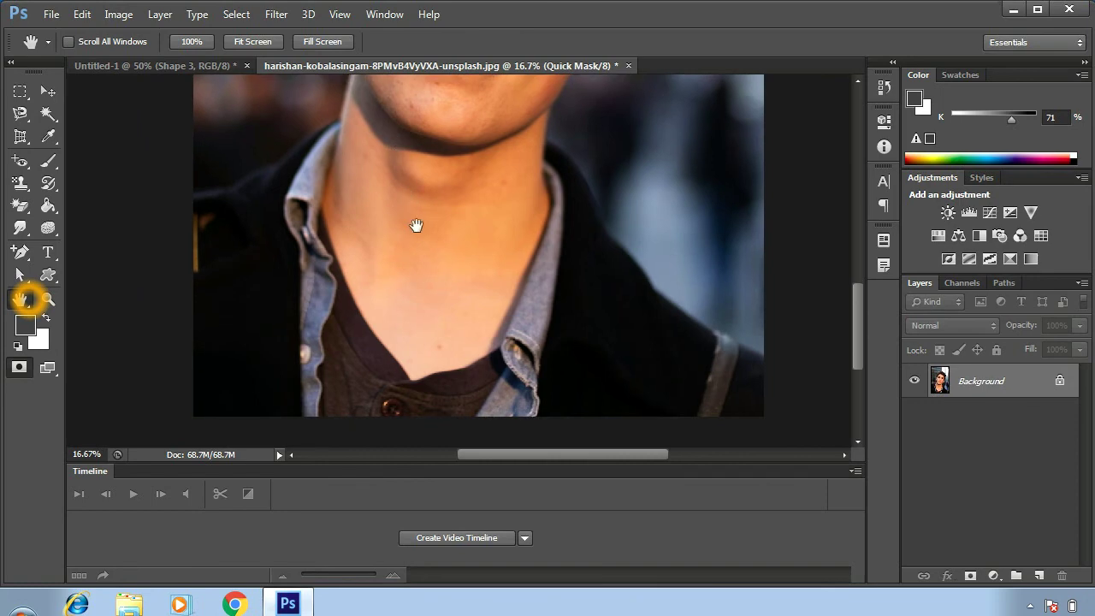
drag(447, 332, 464, 270)
drag(465, 232, 443, 334)
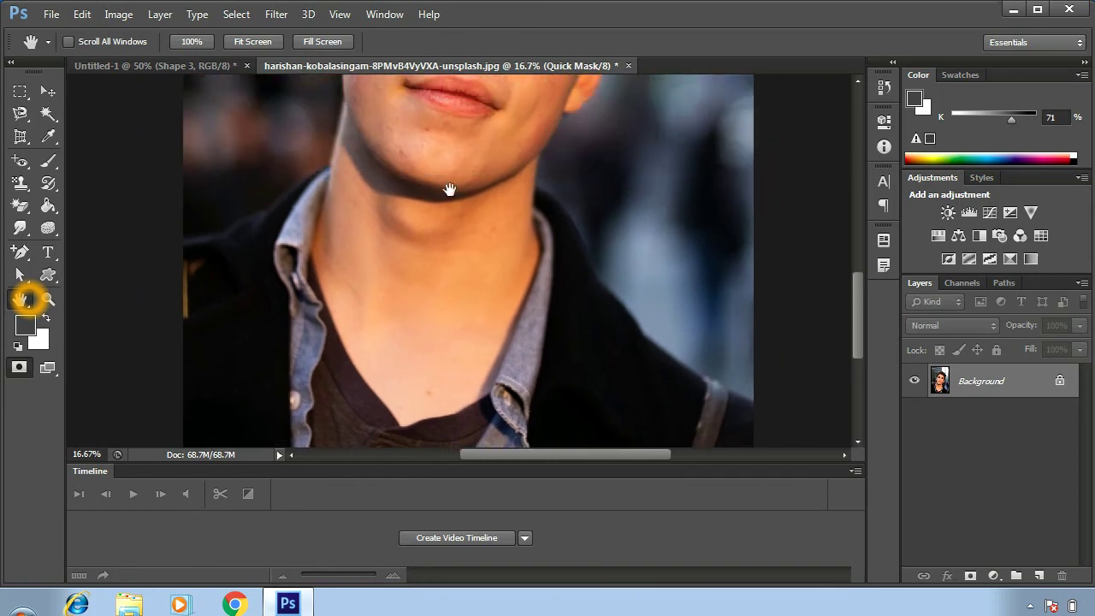
drag(449, 189, 379, 382)
drag(386, 241, 408, 363)
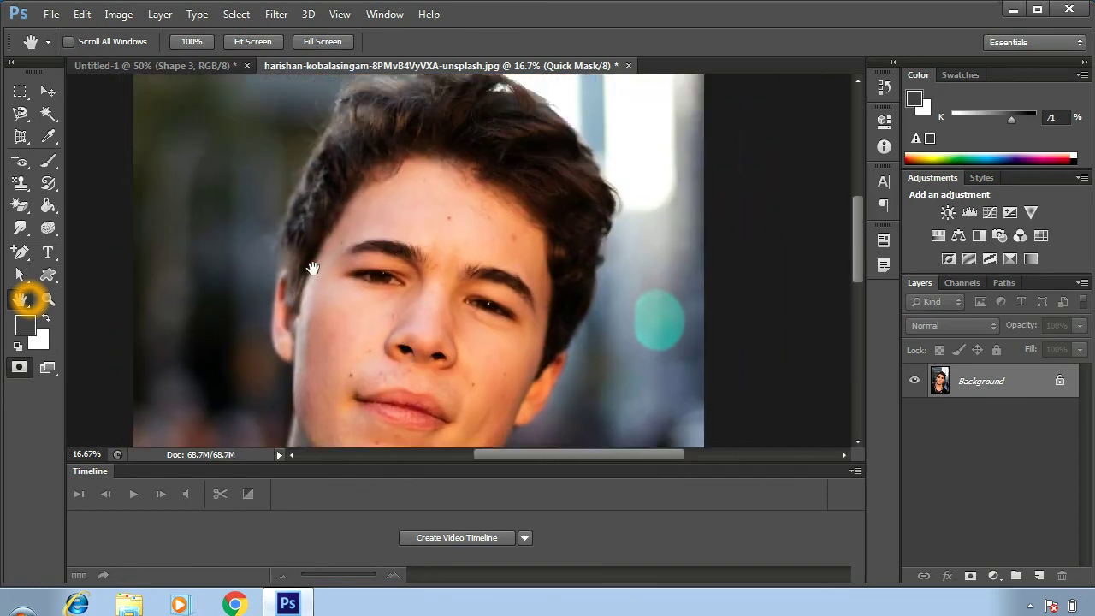
drag(312, 269, 384, 252)
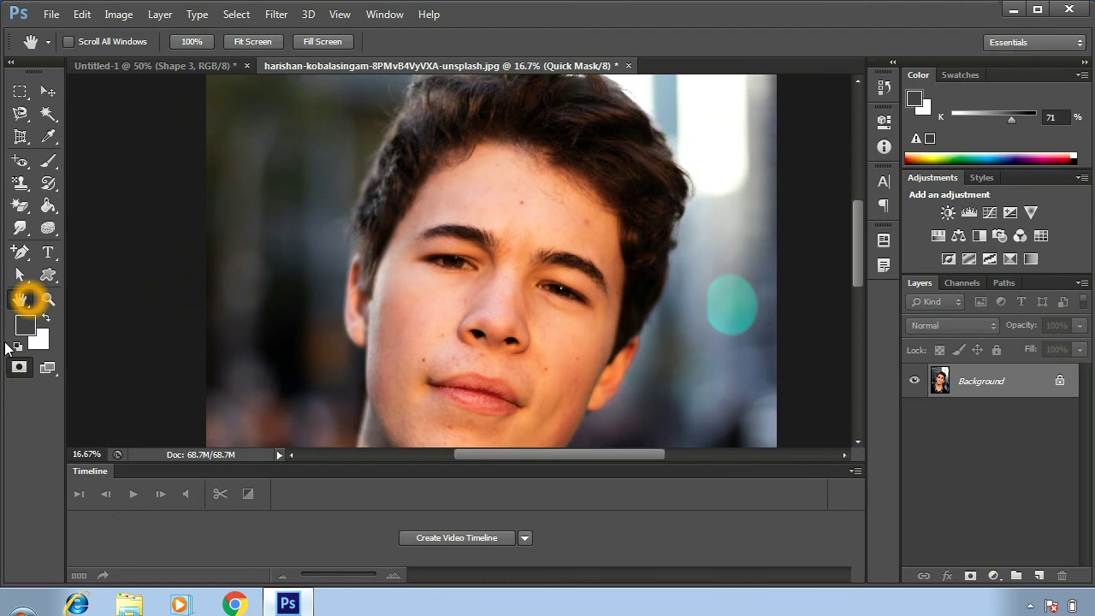
drag(561, 276, 495, 169)
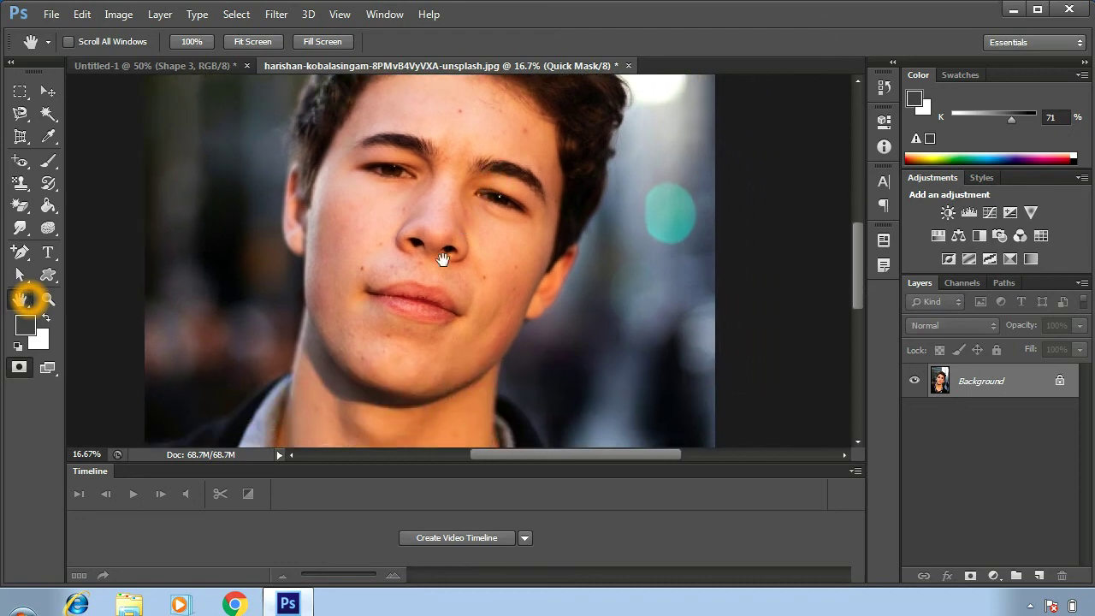
drag(405, 348, 406, 262)
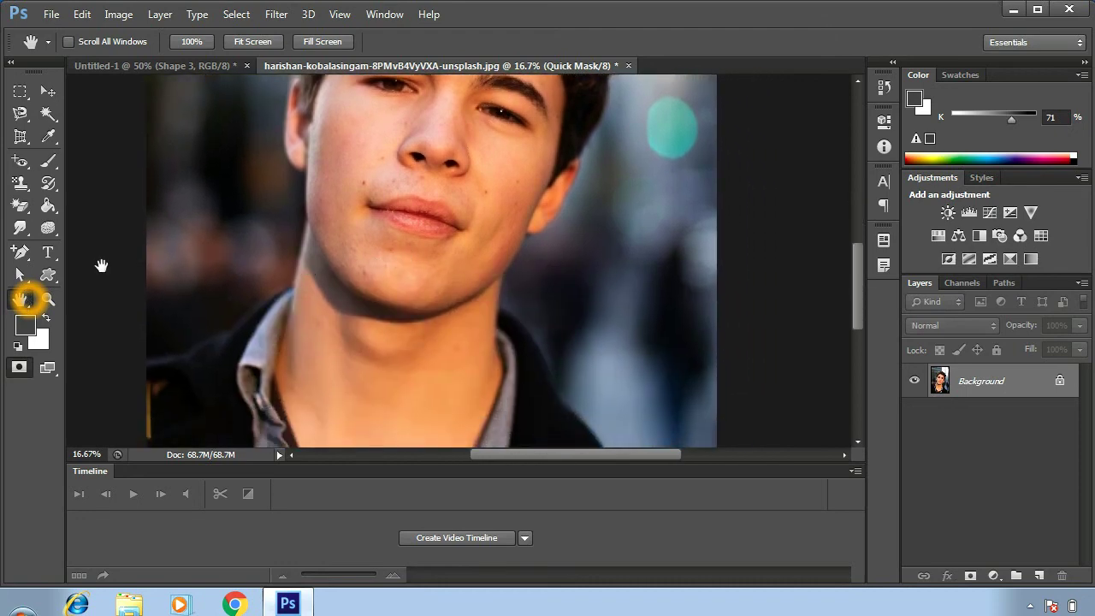
Zoom the portrait in to 25% around the mouth and back out to 12.5% with the Zoom tool
click(48, 299)
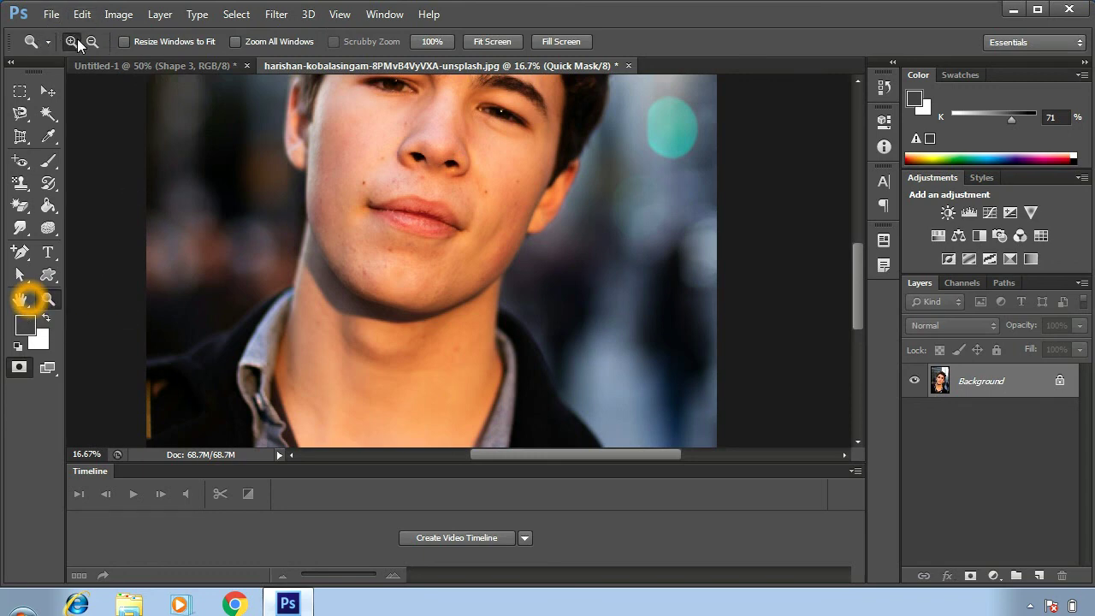
click(372, 178)
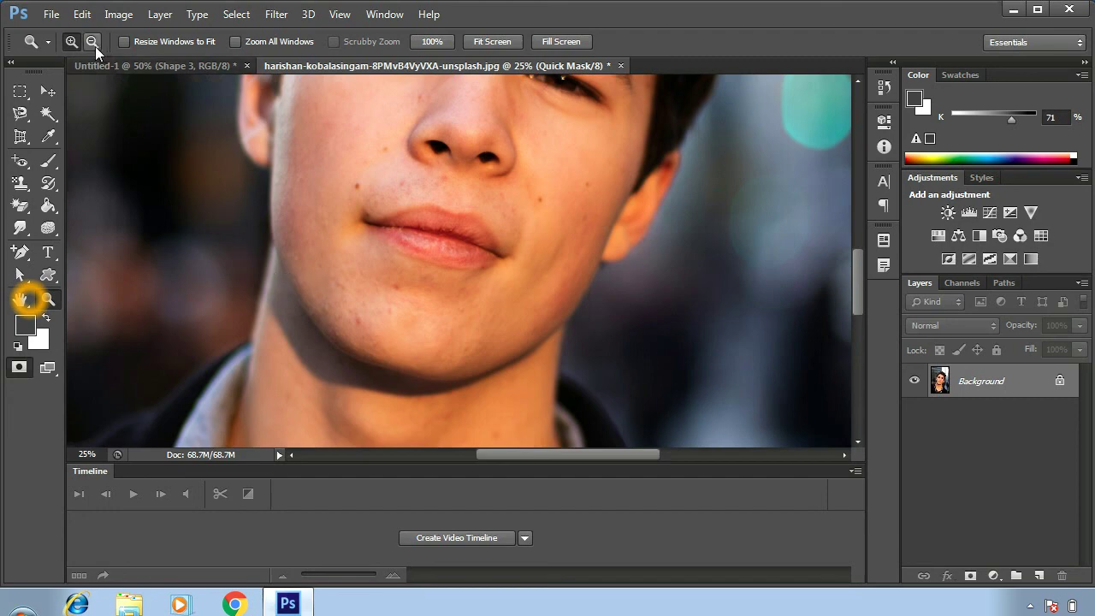
click(379, 245)
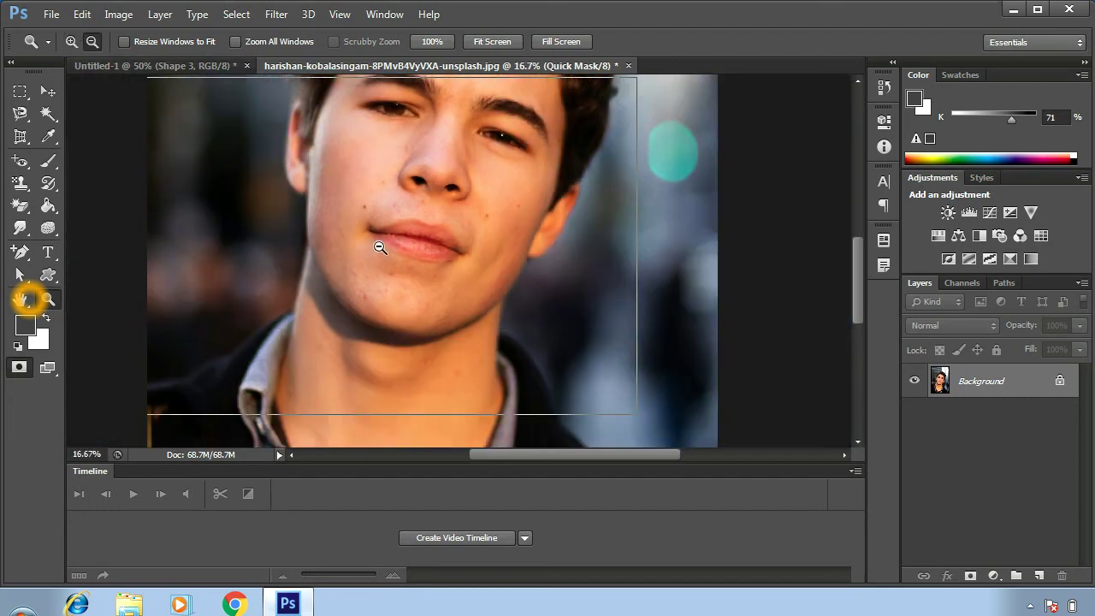
click(380, 247)
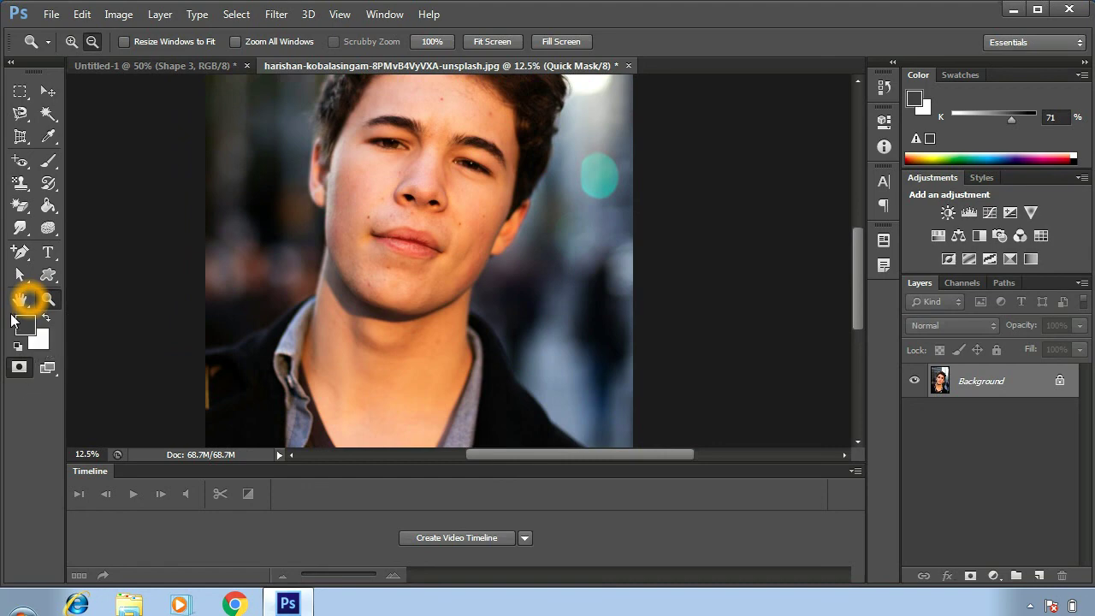
Create a new 1280 × 720 pixel RGB document at 72 pixels/inch with a white background
click(53, 17)
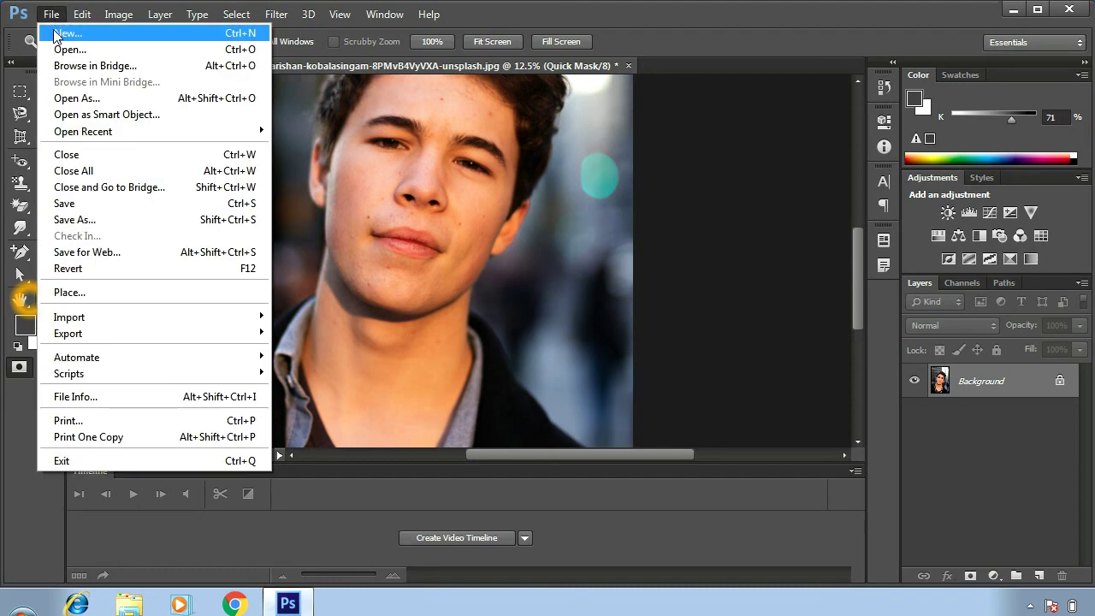
click(67, 33)
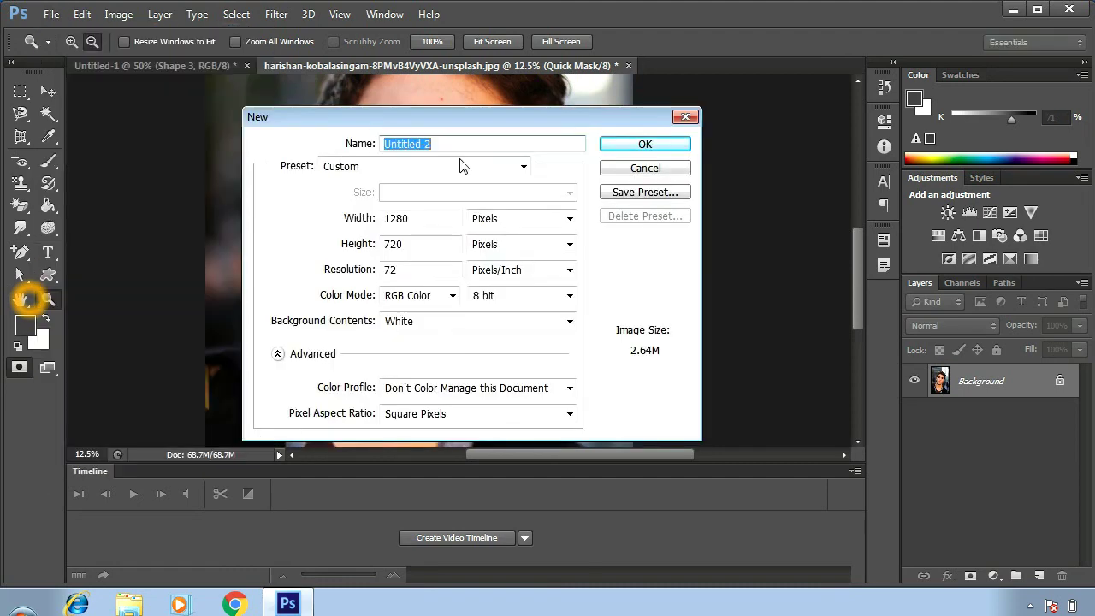
click(640, 145)
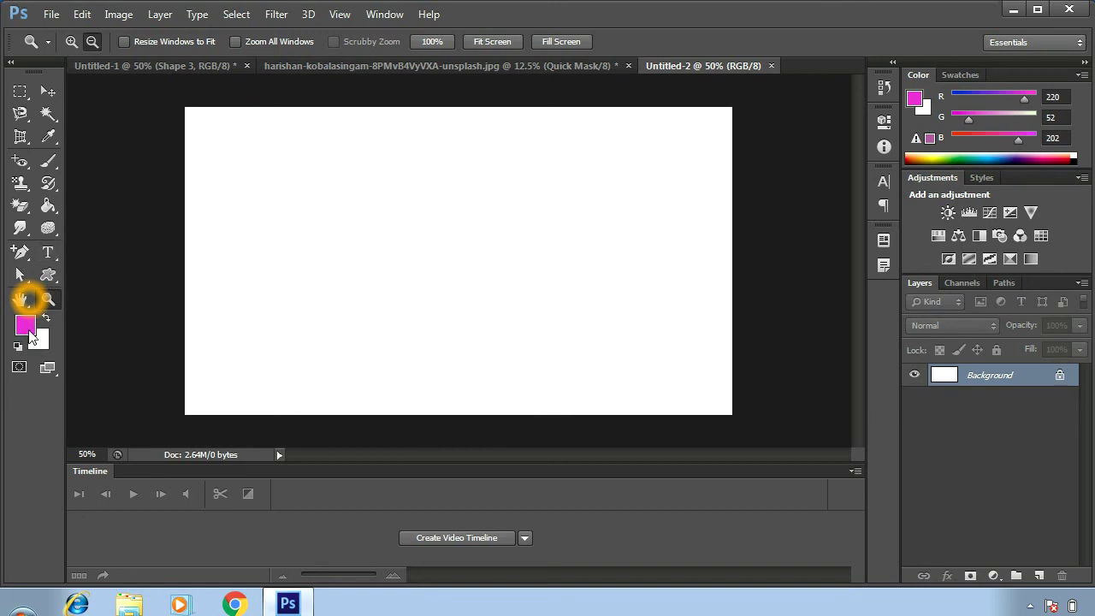
View the foreground color in the Color Picker without changing it, and set the background color to red, #c81f1f
click(26, 327)
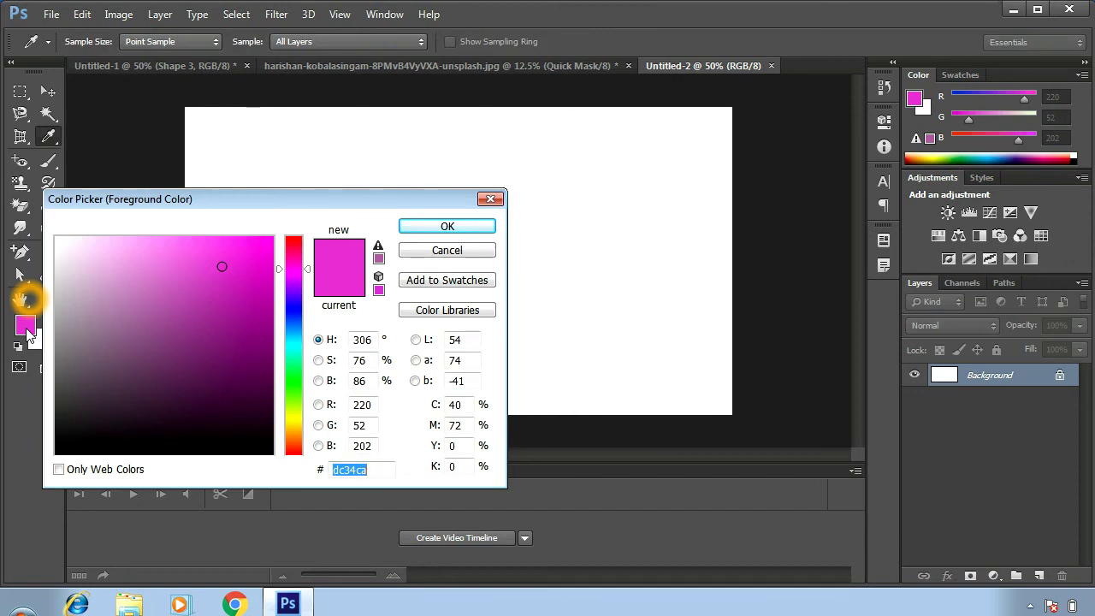
click(432, 253)
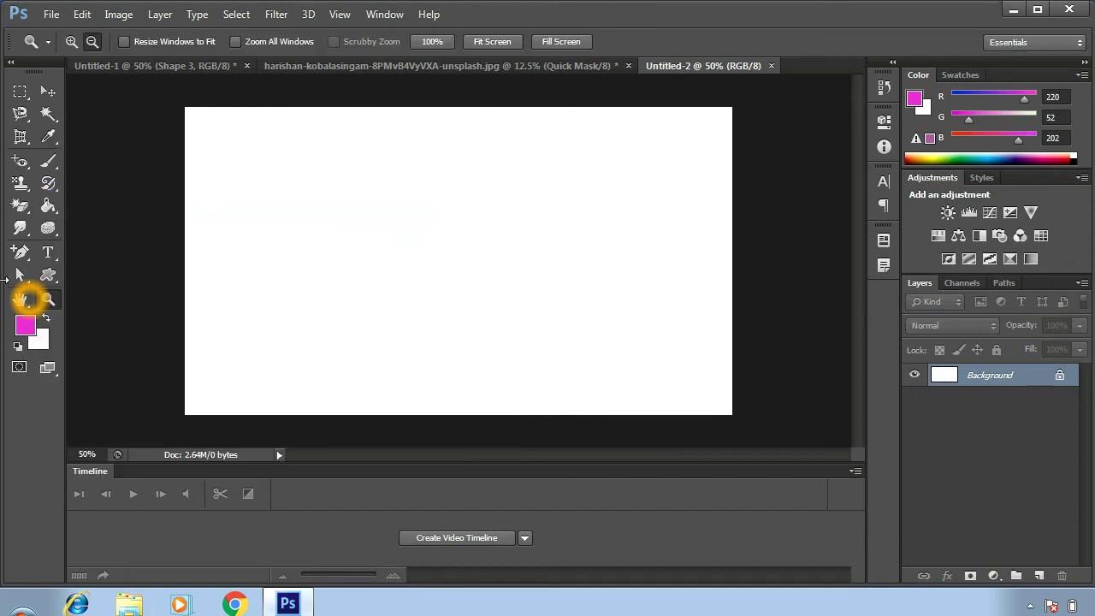
click(38, 343)
click(239, 283)
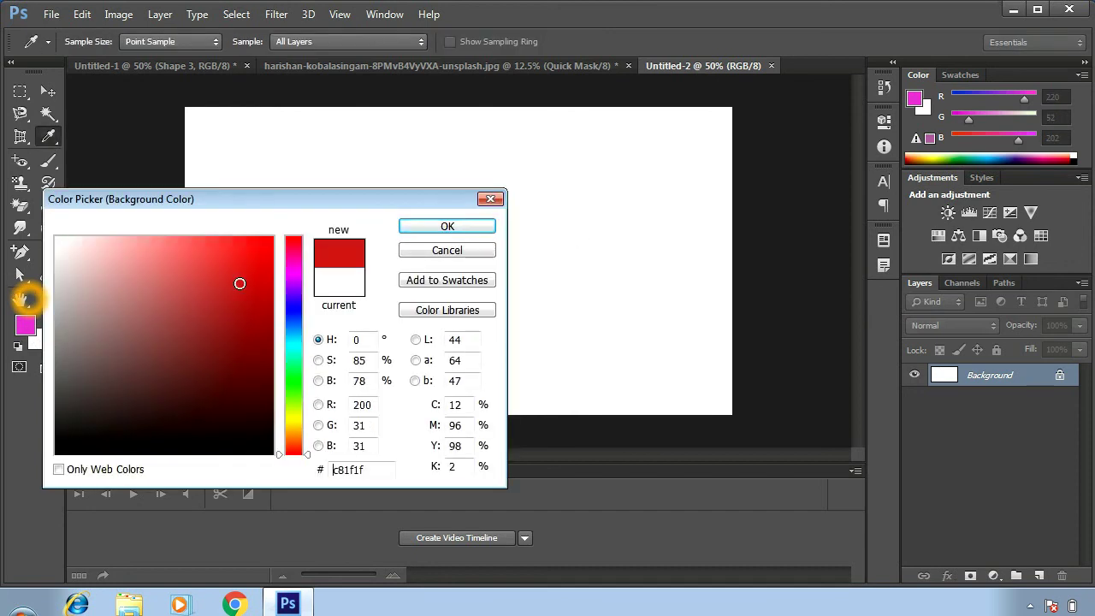
click(444, 229)
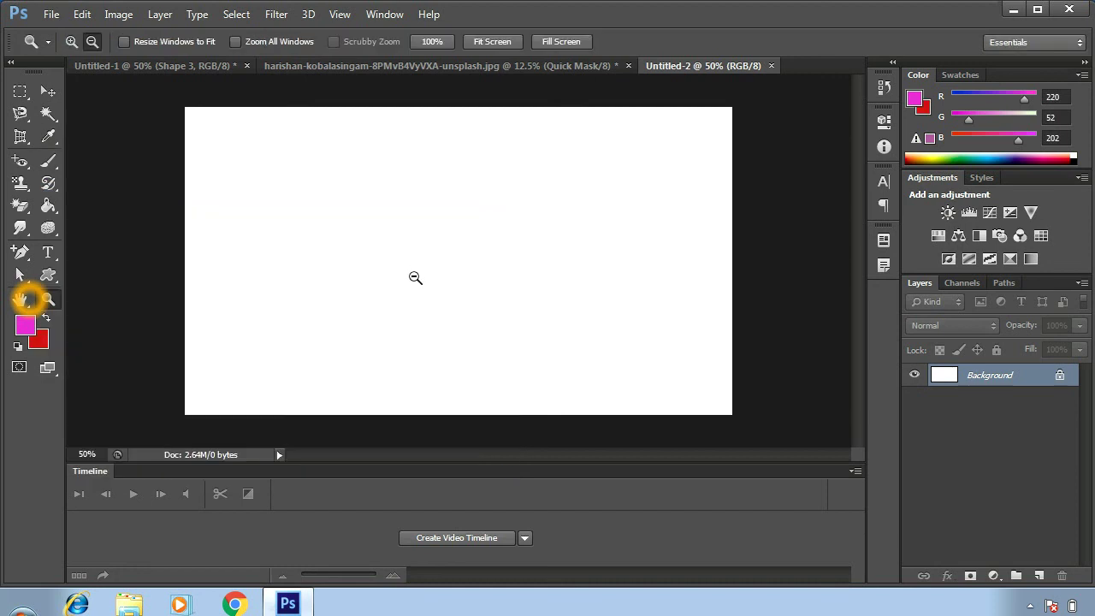
Fill the Background layer with the magenta foreground color, and refill it with the red background color
key(alt+BackSpace)
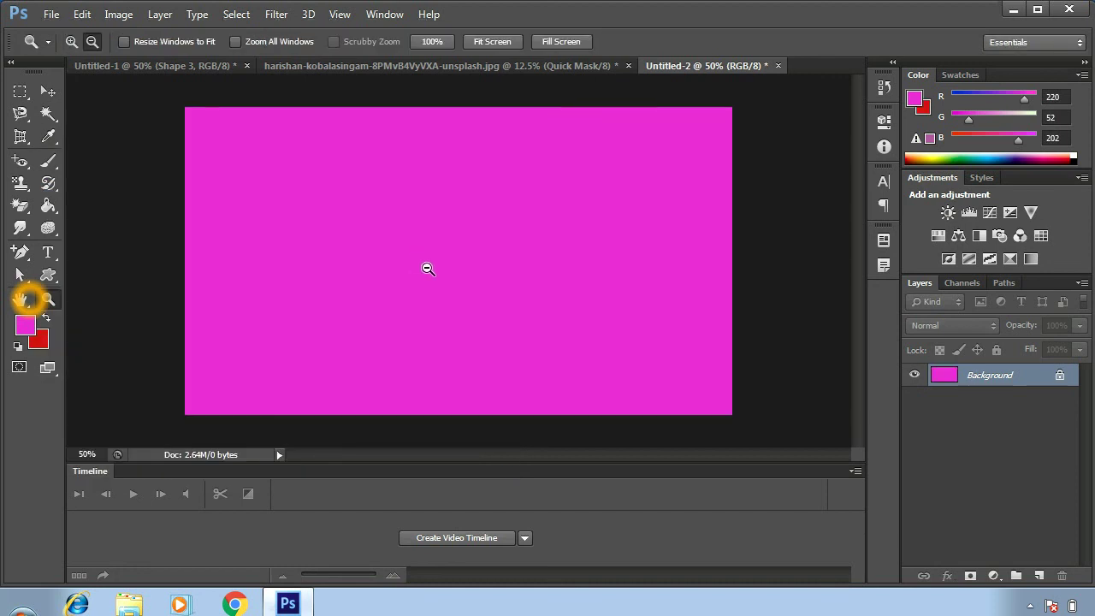
click(24, 326)
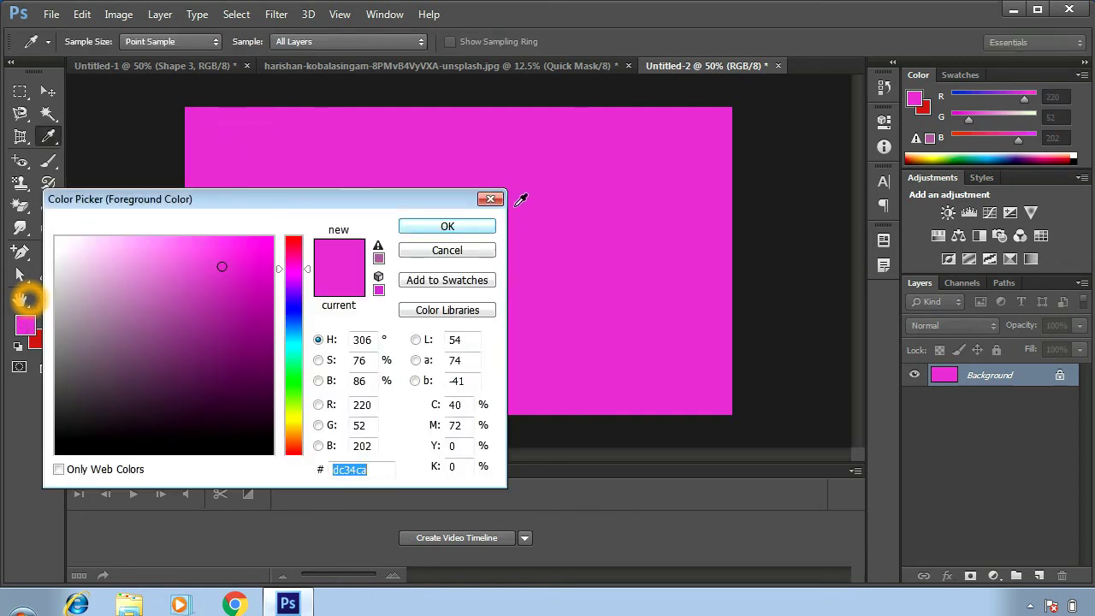
click(469, 251)
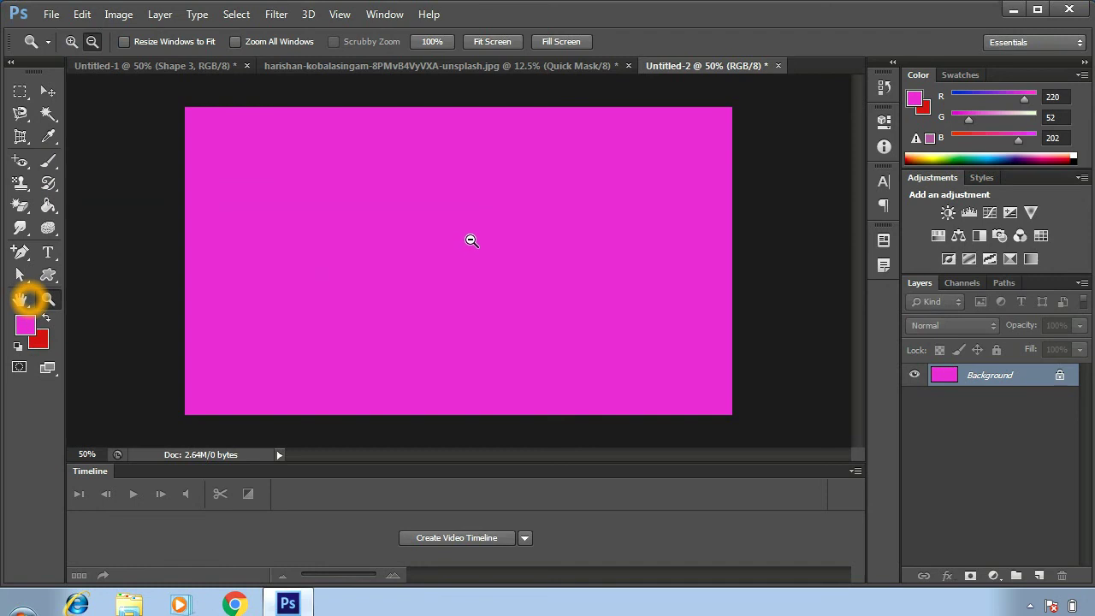
key(ctrl+BackSpace)
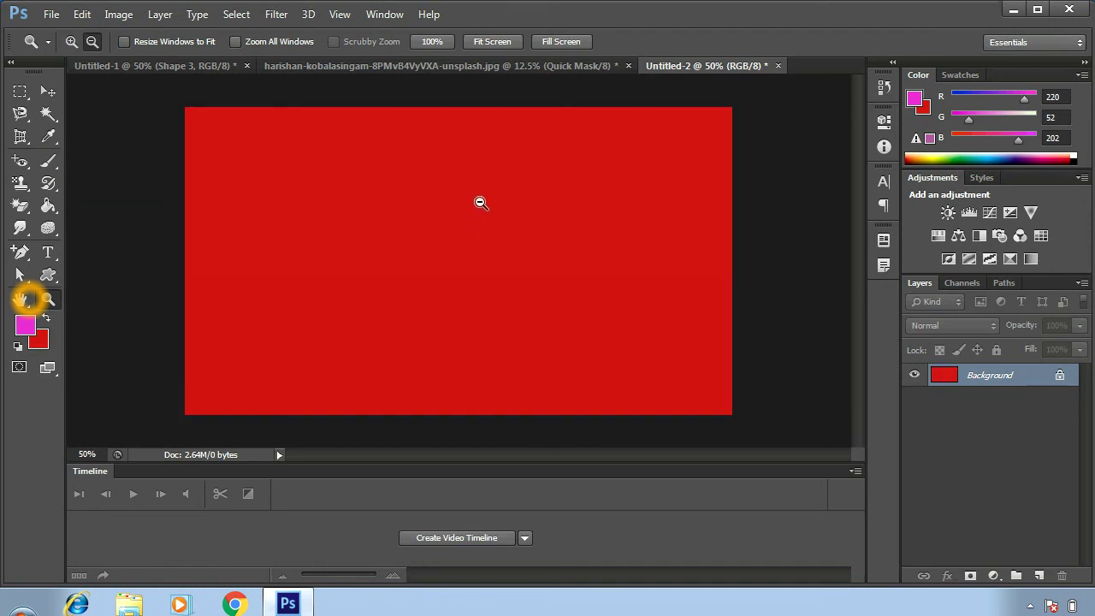